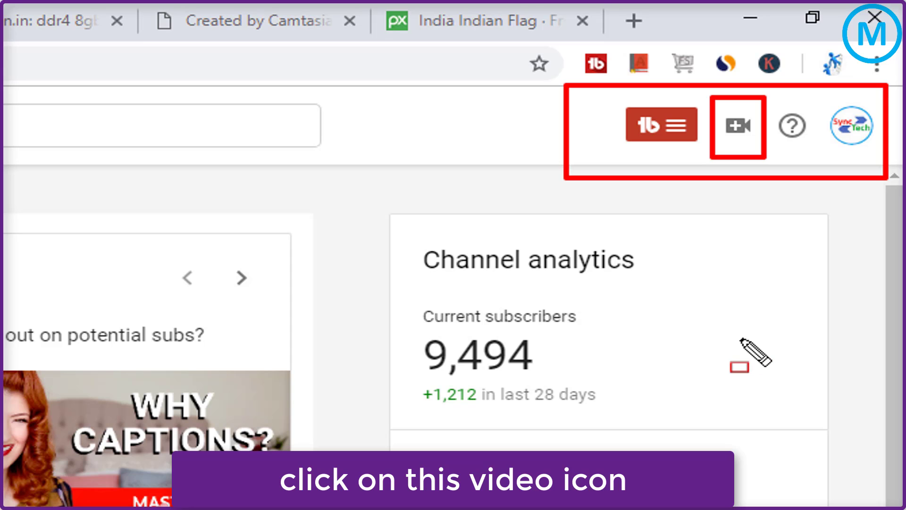
Step: Open the video upload page from the channel dashboard
click(736, 128)
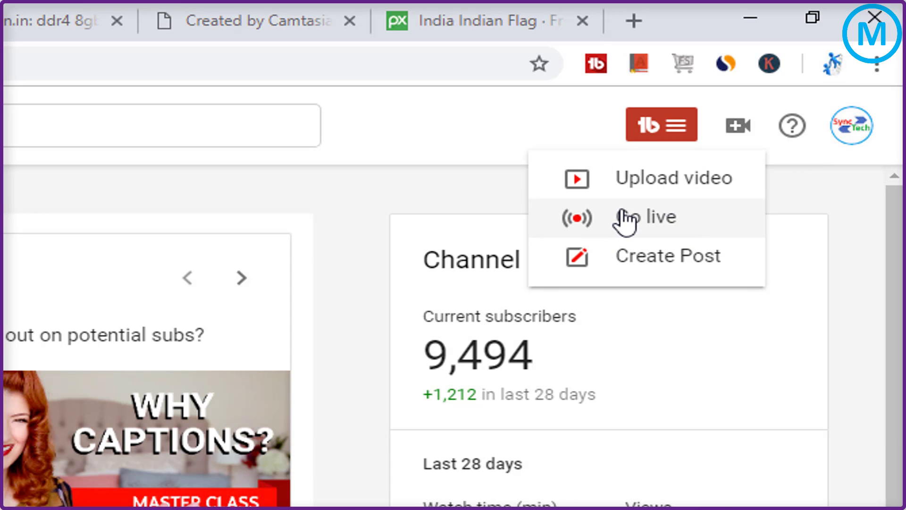
mouse_move(547, 152)
mouse_down()
mouse_move(675, 211)
mouse_move(744, 199)
mouse_up()
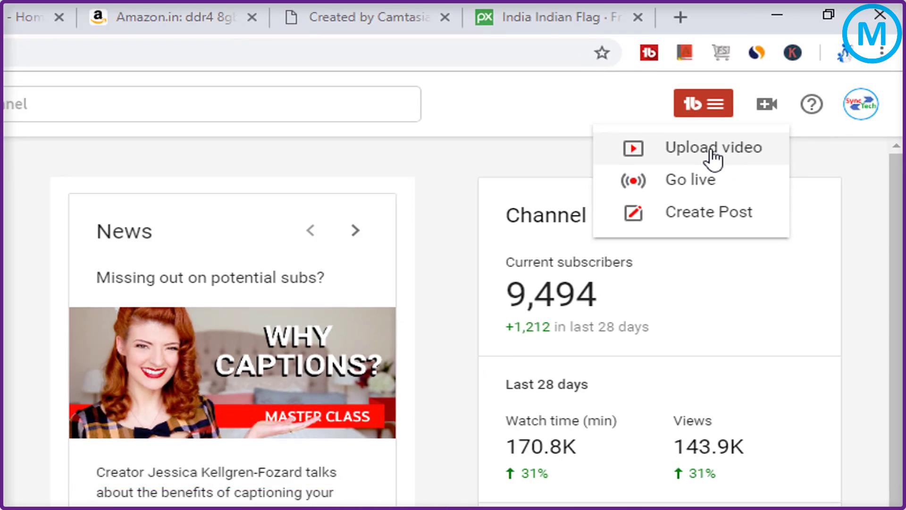
click(660, 179)
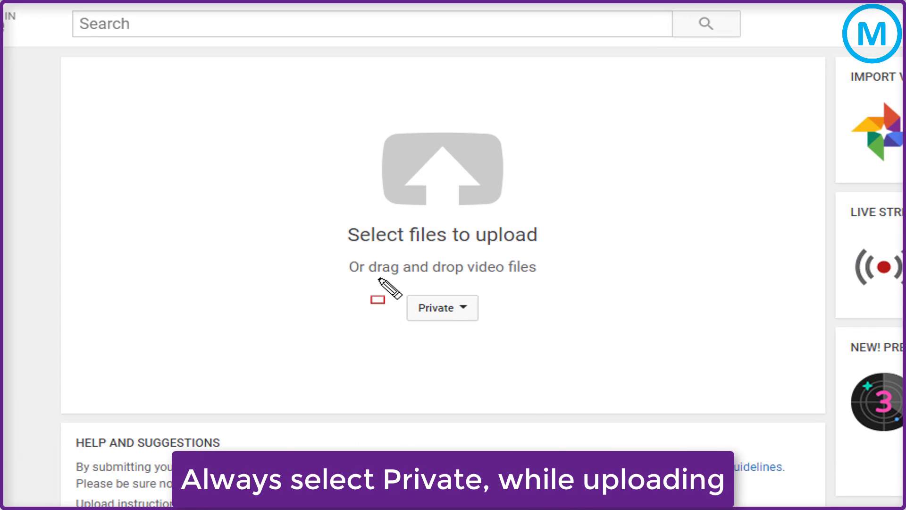
drag(378, 278, 501, 345)
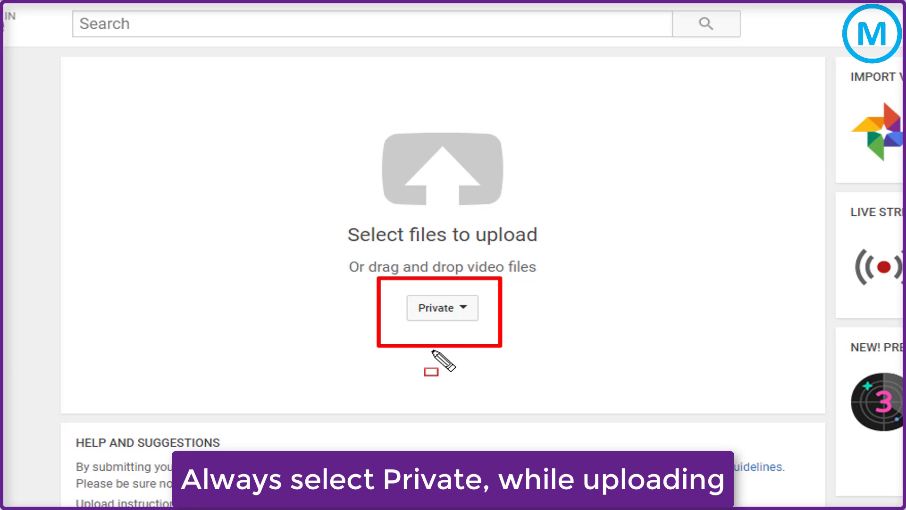
key(Escape)
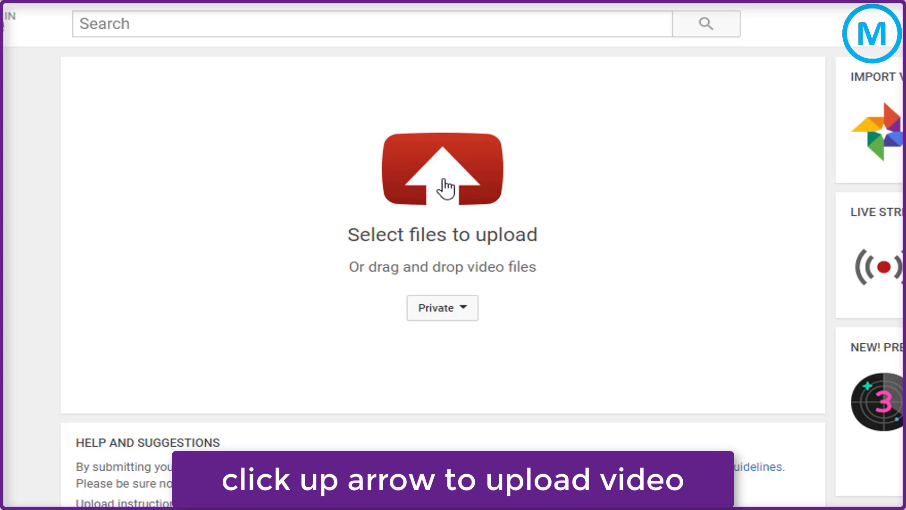
mouse_move(393, 132)
mouse_down()
mouse_move(405, 222)
mouse_move(556, 230)
mouse_up()
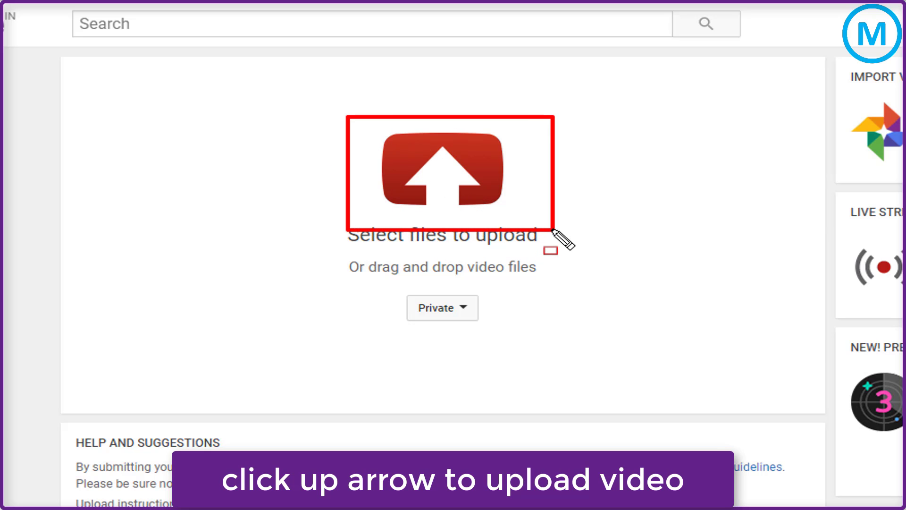
key(Escape)
Step: Upload the video file "Essay on Republic Day in Hindi" from the Desktop folder
click(447, 176)
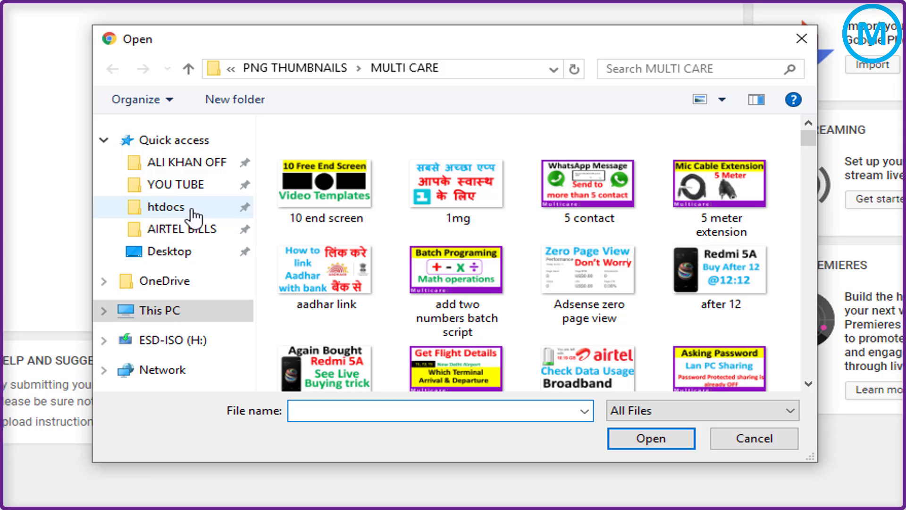
click(178, 255)
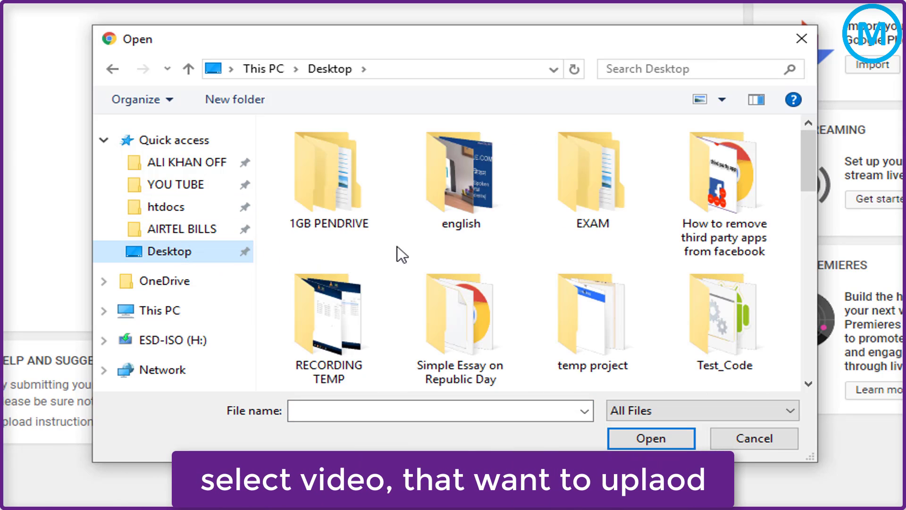
drag(806, 155, 802, 272)
click(712, 199)
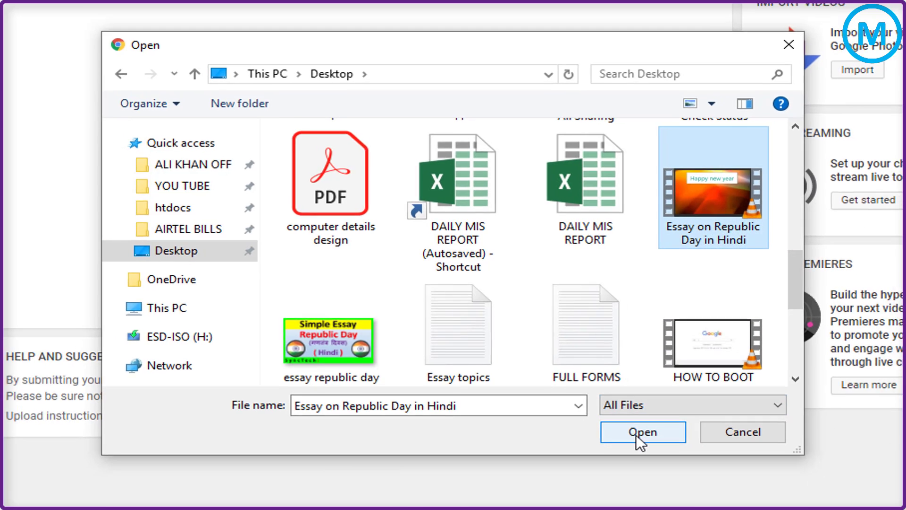
click(636, 434)
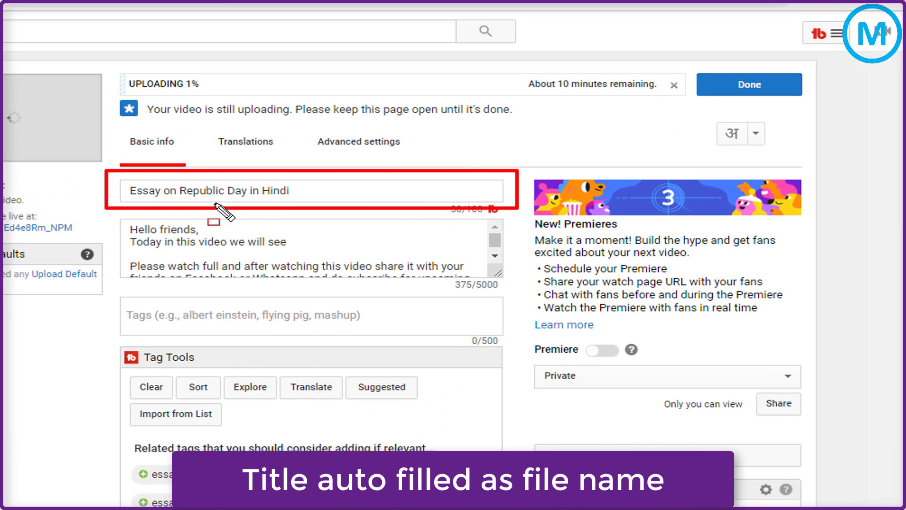
Step: Compare the video file's name on the desktop with the title filled in for the upload
click(313, 196)
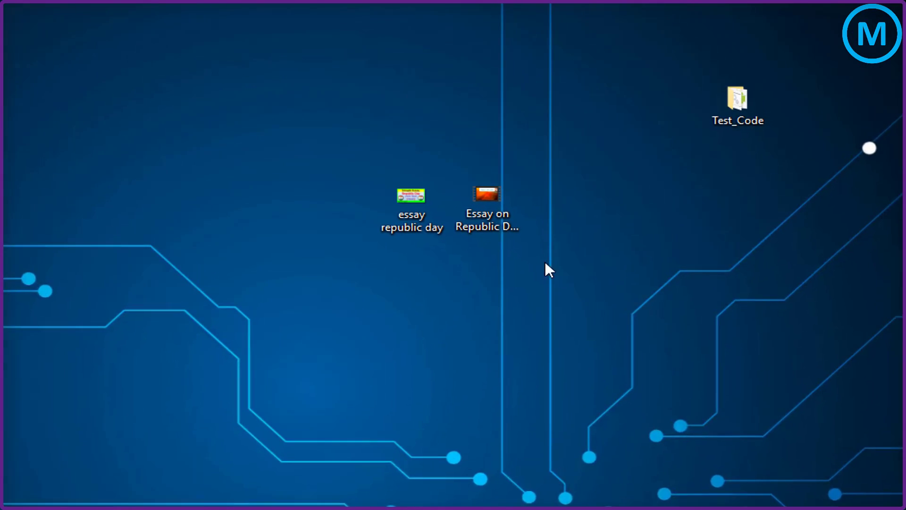
click(467, 257)
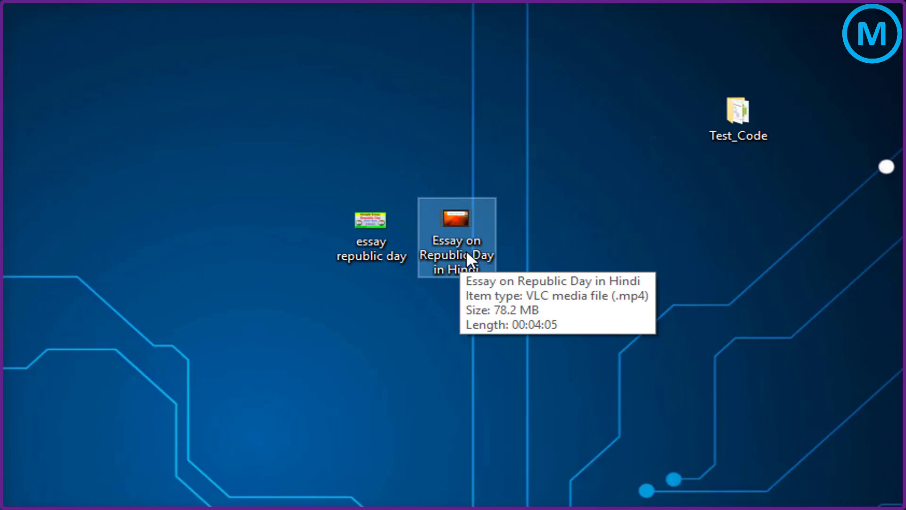
right_click(446, 259)
click(440, 508)
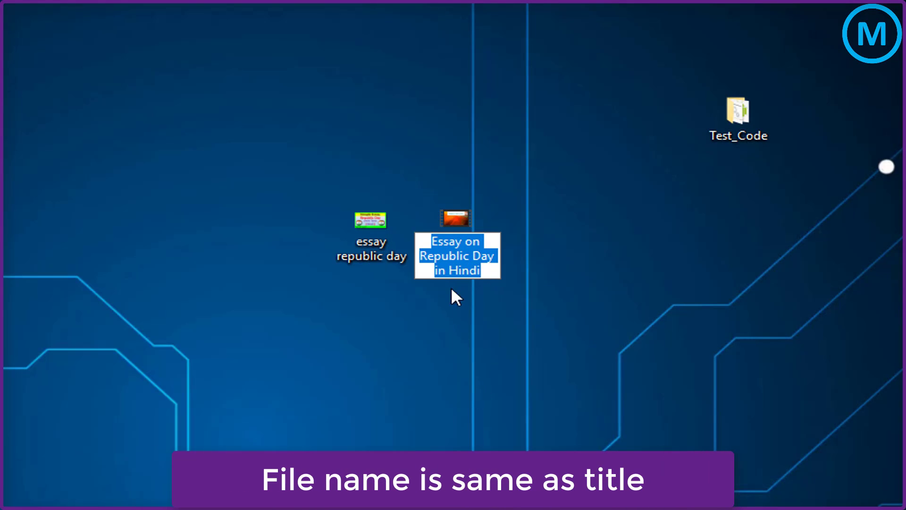
click(469, 426)
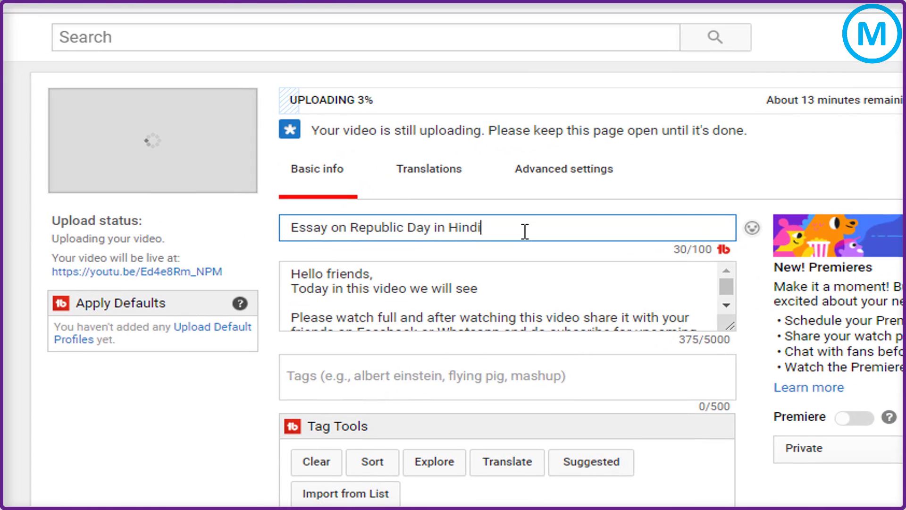
drag(524, 229, 241, 233)
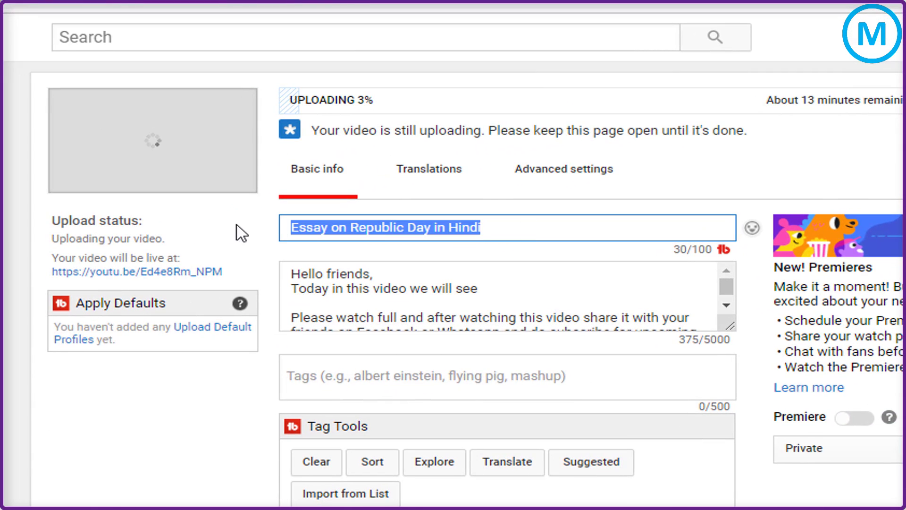
Step: Enlarge the description box to show its whole text and review the default description
click(481, 288)
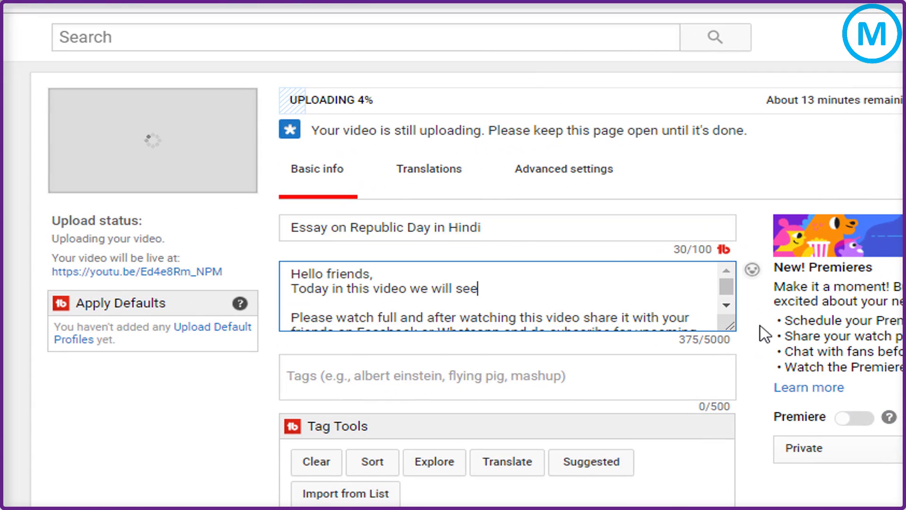
drag(729, 329, 754, 509)
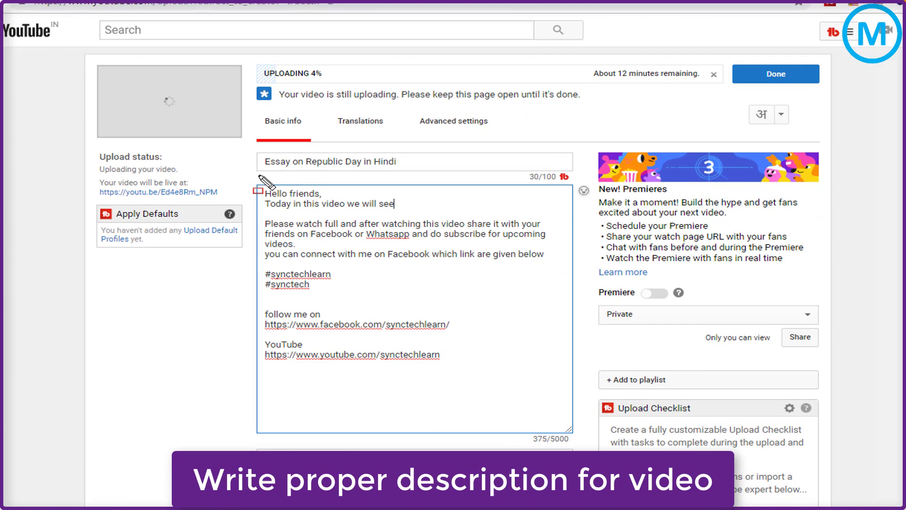
mouse_move(251, 234)
mouse_down()
mouse_move(526, 428)
mouse_move(581, 440)
mouse_up()
key(Escape)
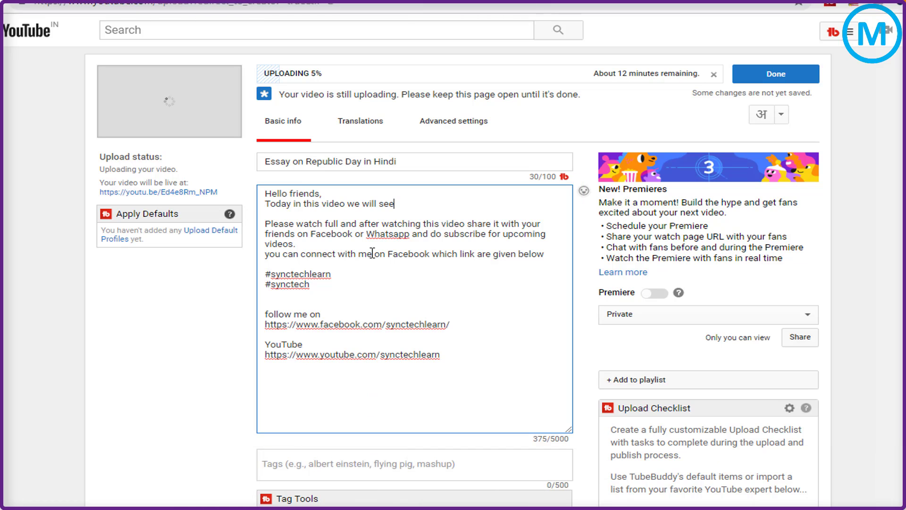
drag(267, 203, 393, 211)
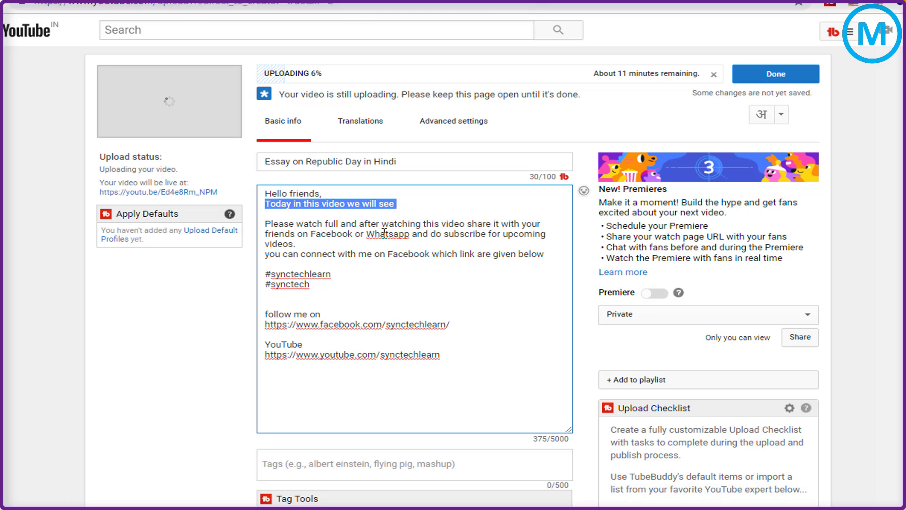
drag(267, 195, 442, 366)
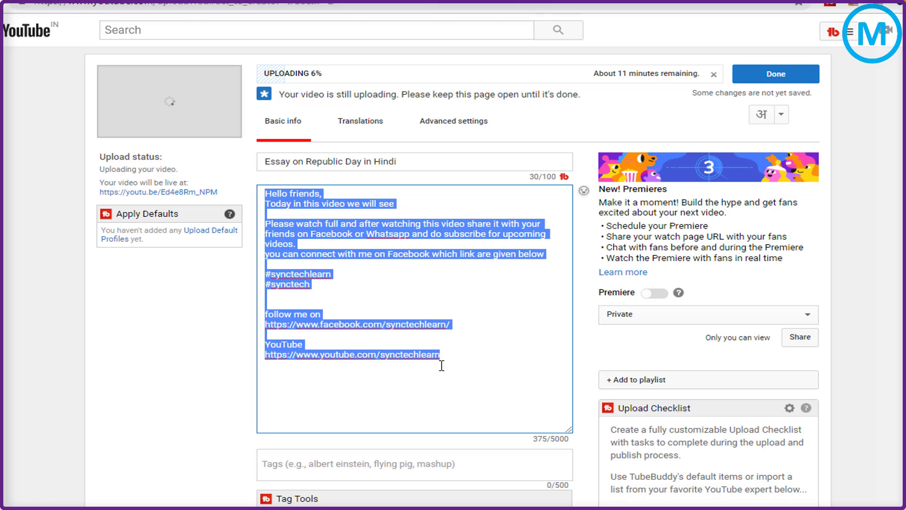
click(463, 363)
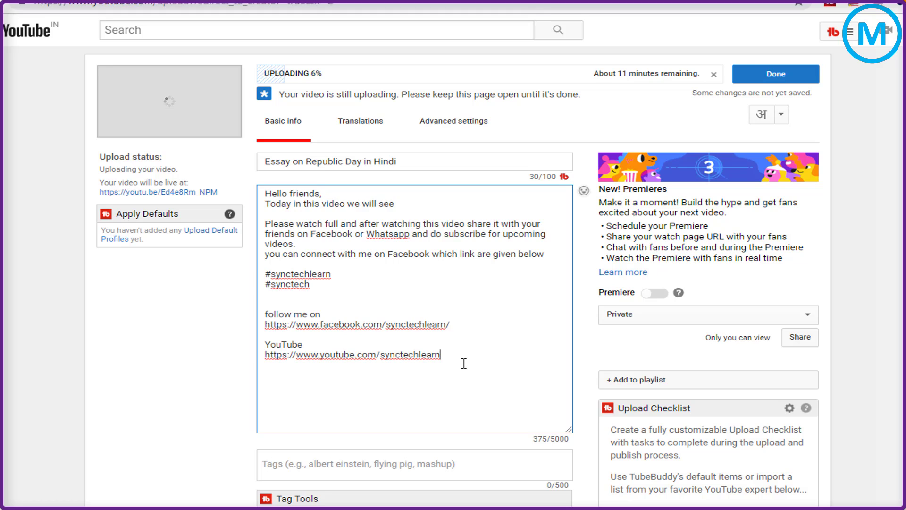
drag(399, 162, 260, 161)
right_click(308, 161)
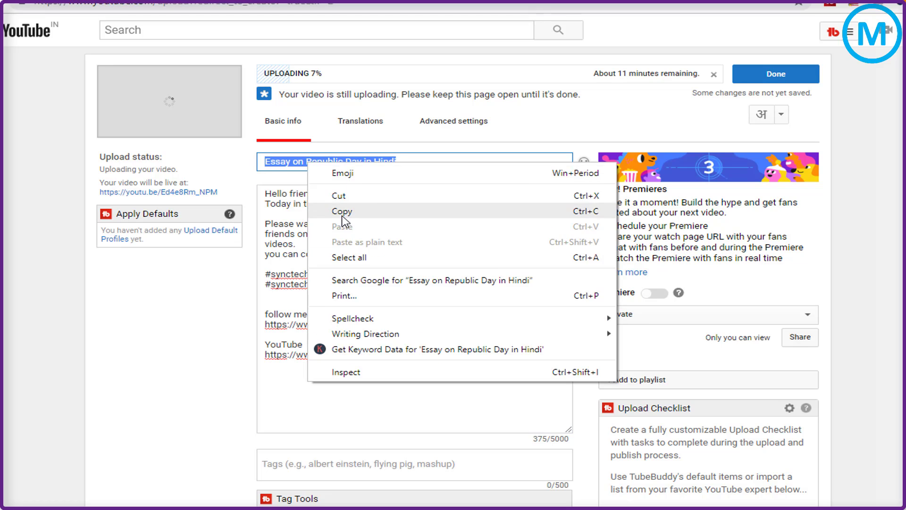
click(341, 212)
drag(265, 204, 399, 206)
click(403, 206)
key(ctrl+v)
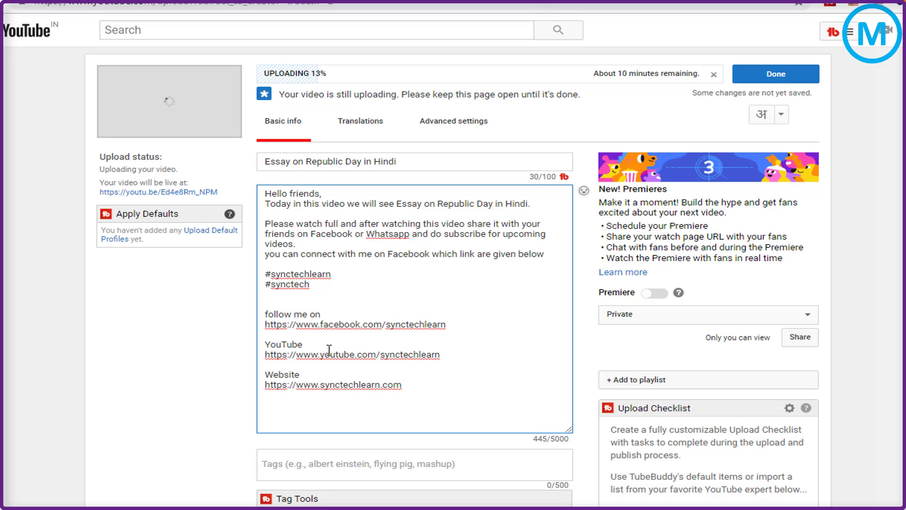
scroll(328, 349, down, 4)
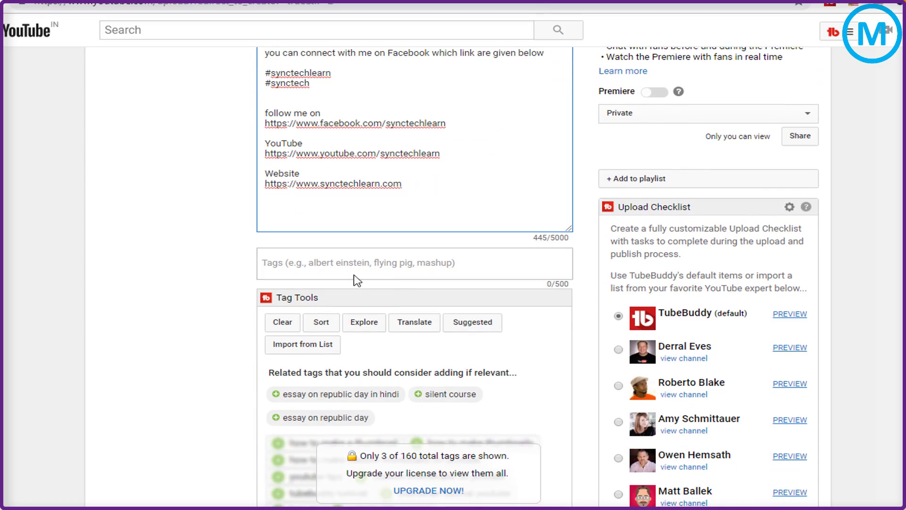
key(ctrl+alt+d)
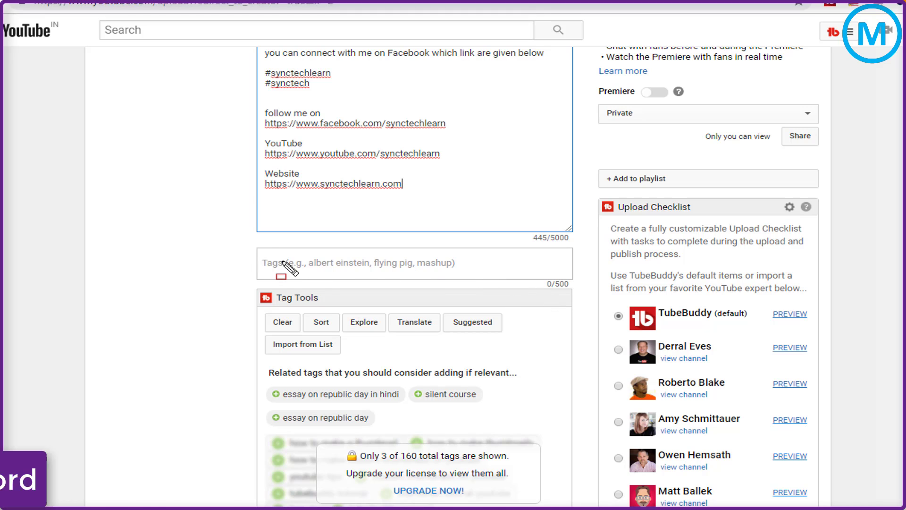
mouse_move(242, 244)
mouse_down()
mouse_move(357, 282)
mouse_move(591, 283)
mouse_up()
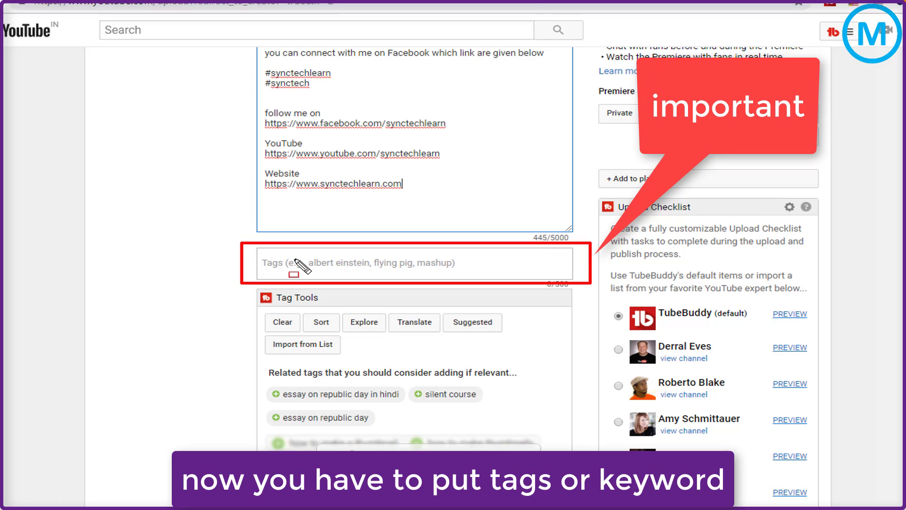
key(Escape)
Step: Switch to the open Notepad document and review the prepared title, description and tags notes
click(356, 262)
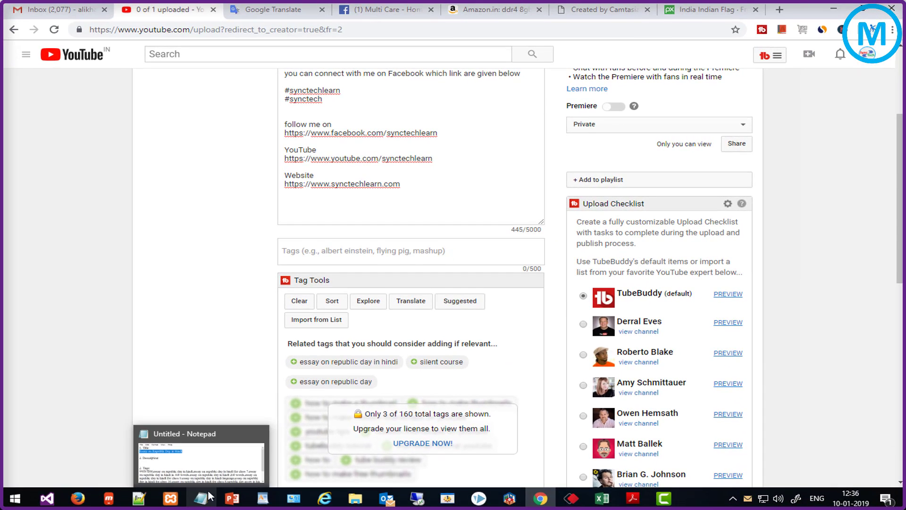
click(220, 463)
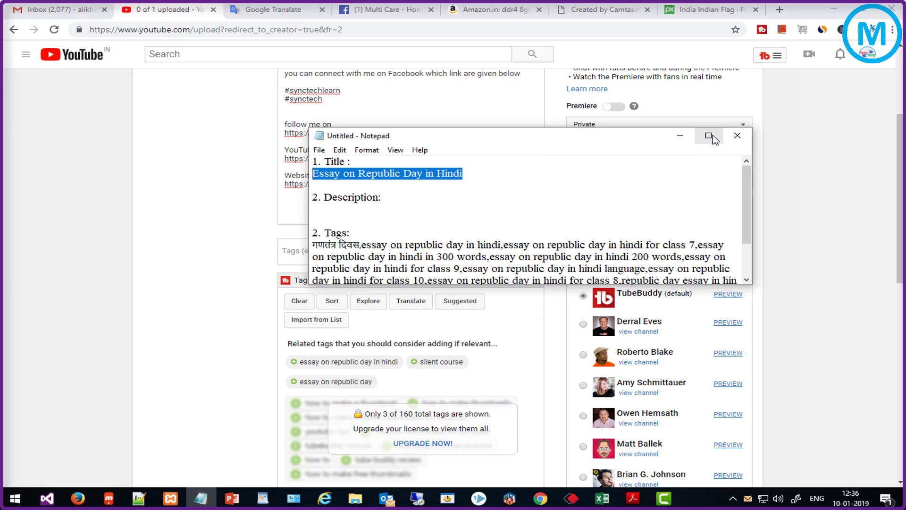
scroll(420, 239, down, 2)
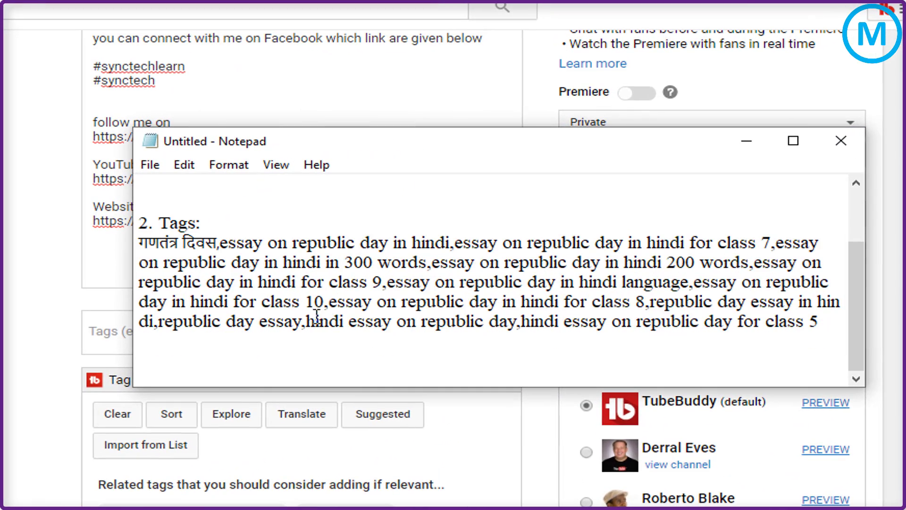
scroll(316, 315, up, 2)
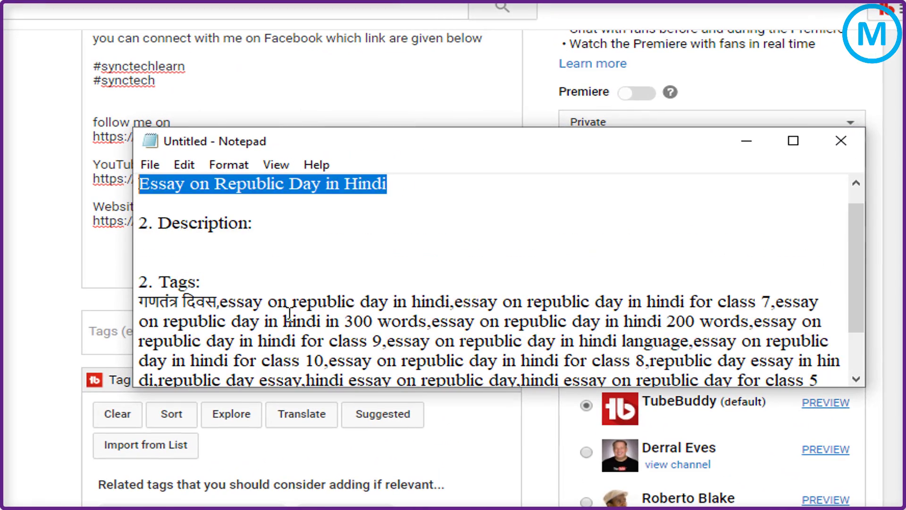
drag(160, 184, 348, 195)
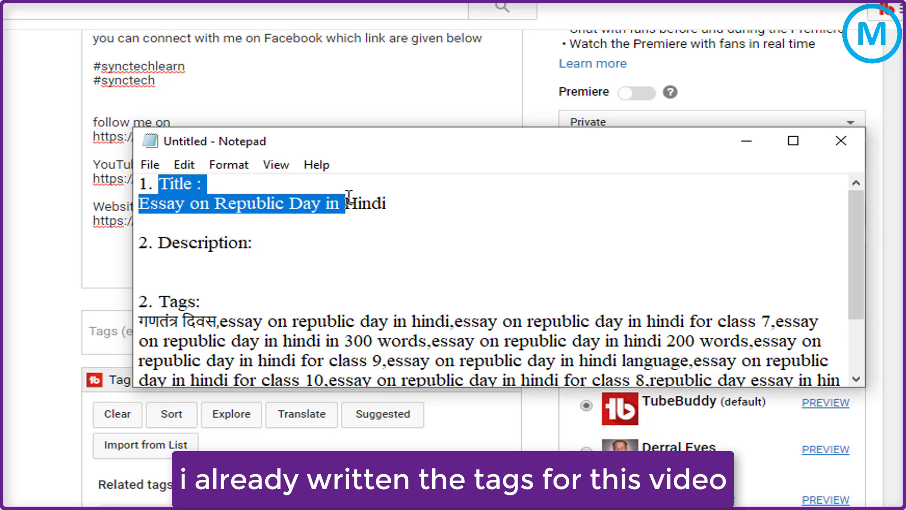
drag(139, 242, 325, 259)
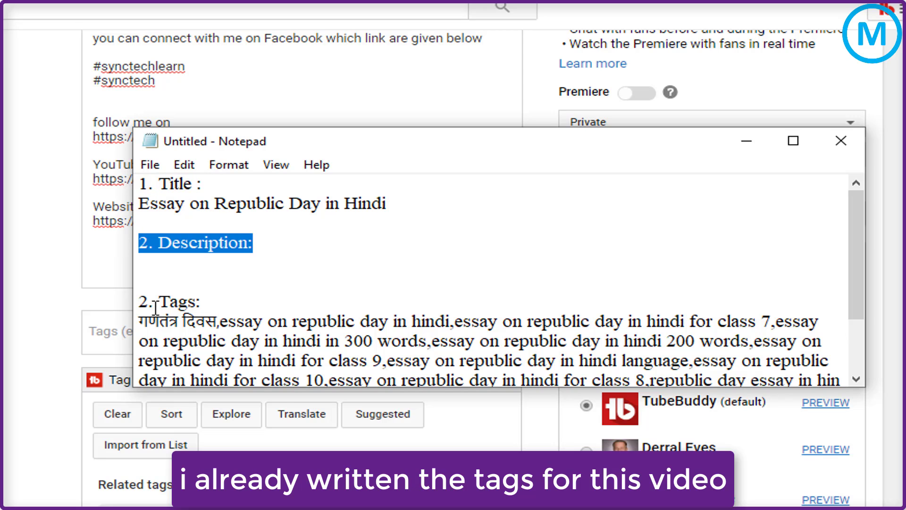
Step: Renumber the Tags heading to 3, copy the entire comma-separated tag list below it and return to the upload page's tags field
drag(137, 301, 217, 305)
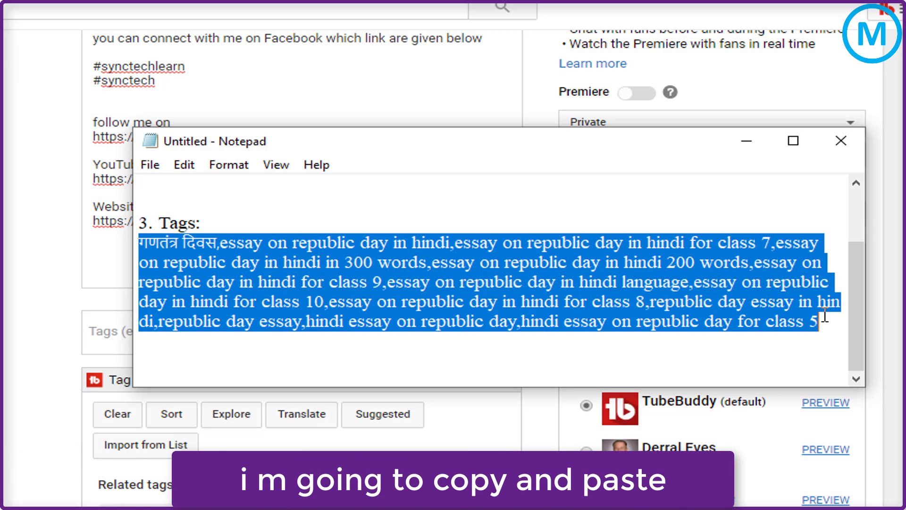
right_click(382, 250)
click(162, 313)
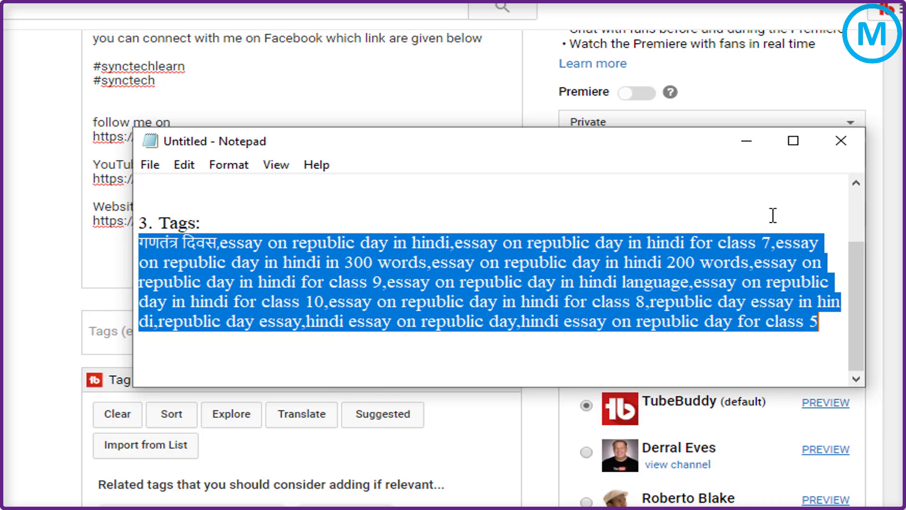
click(752, 146)
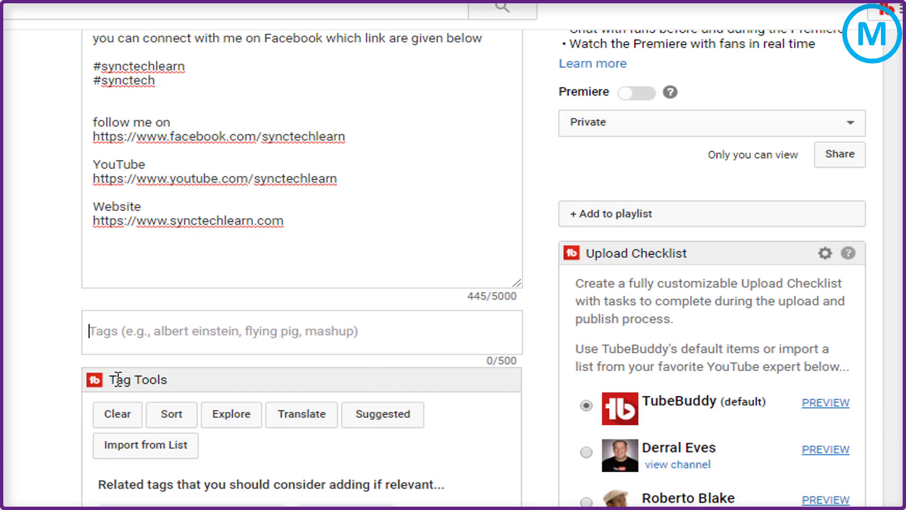
Step: Paste the copied tag list into the video's tags field and check the resulting tags and character count
right_click(104, 329)
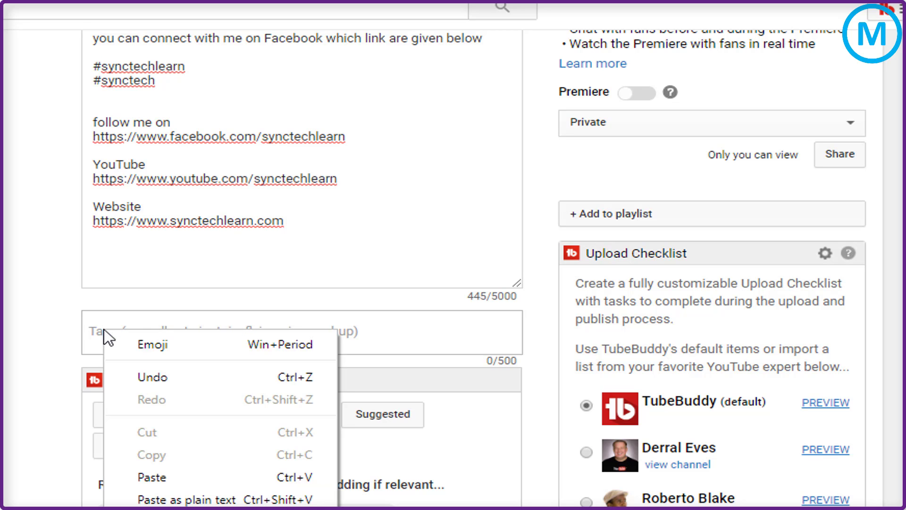
click(159, 474)
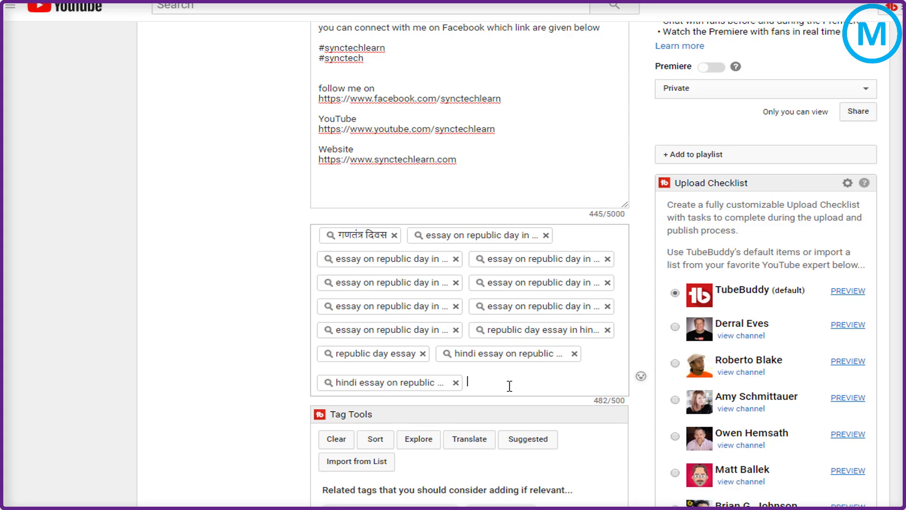
scroll(564, 399, down, 1)
scroll(519, 347, up, 2)
scroll(547, 352, down, 2)
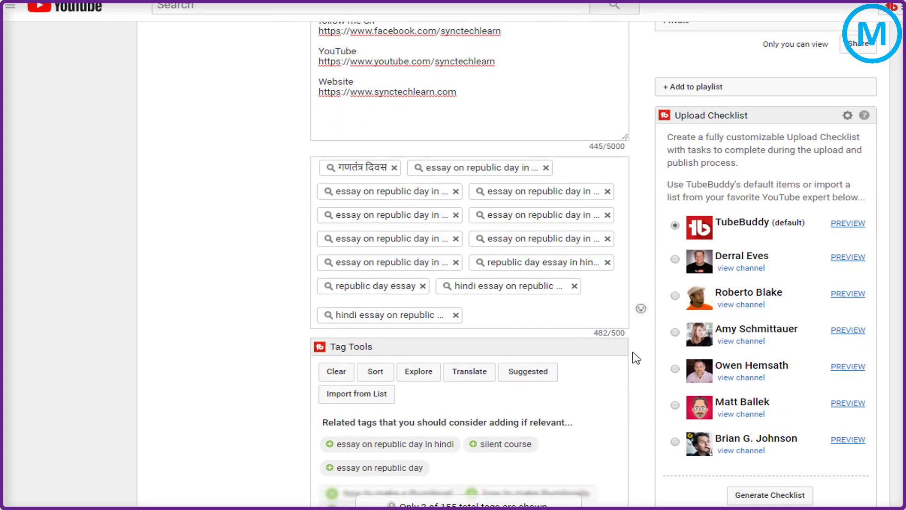
drag(575, 319, 626, 346)
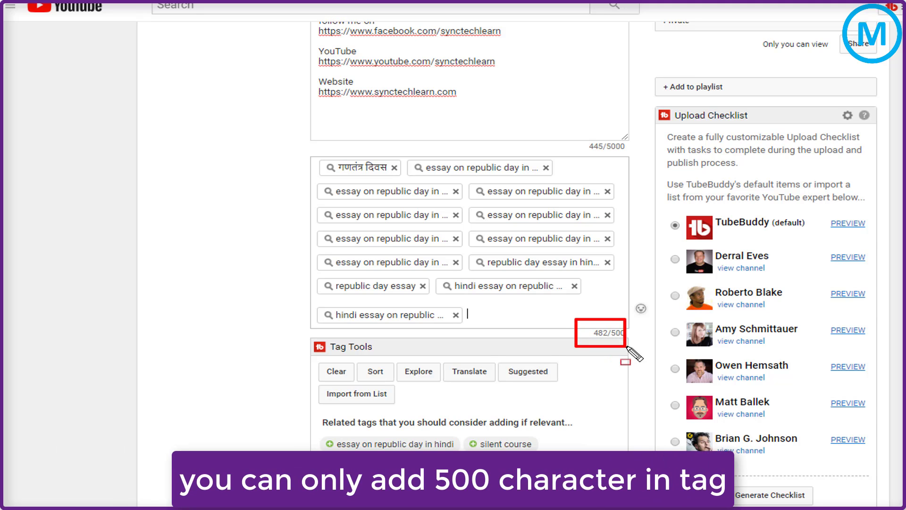
key(Escape)
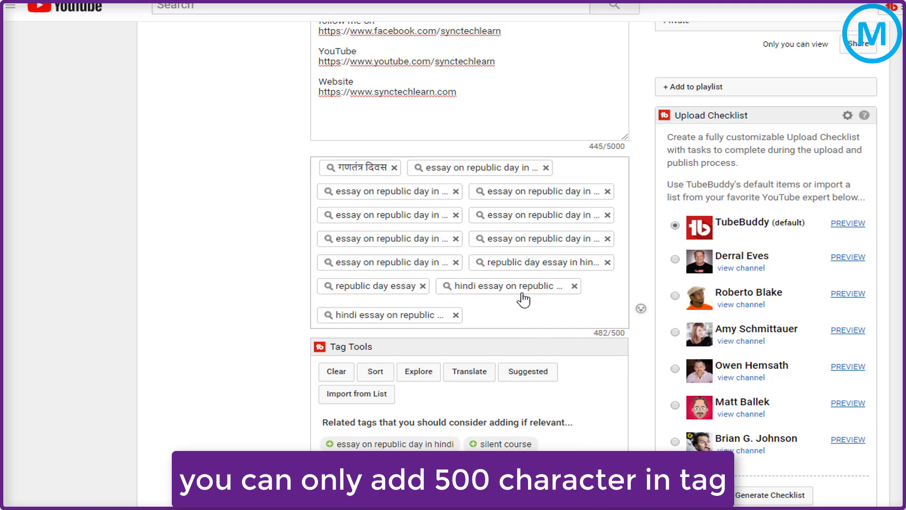
scroll(509, 283, up, 3)
scroll(461, 299, down, 3)
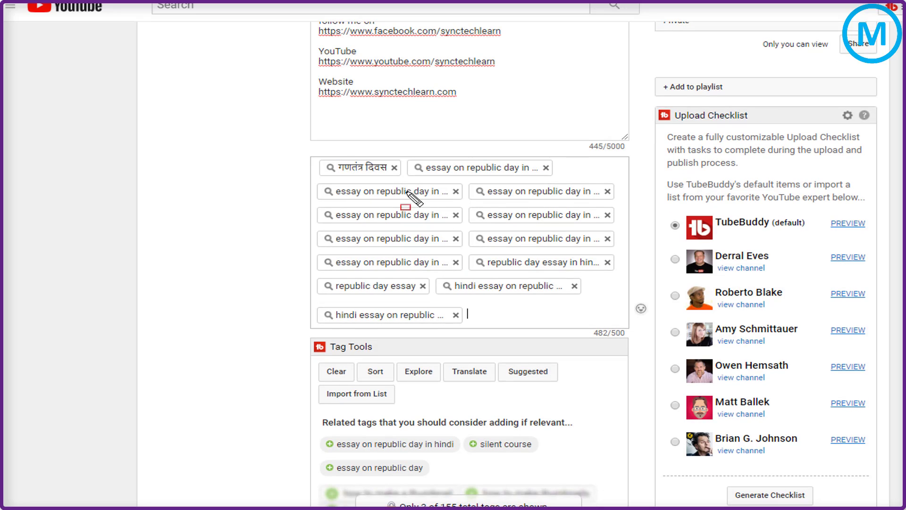
mouse_move(296, 151)
mouse_down()
mouse_move(415, 293)
mouse_move(638, 321)
mouse_move(645, 334)
mouse_up()
key(Escape)
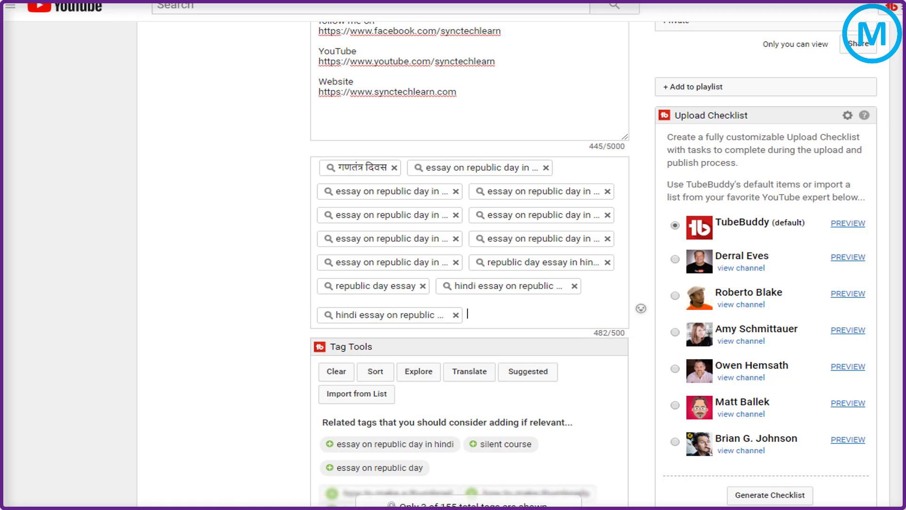
Step: Switch to the Notepad notes, examine the commas separating the tags, and compare them with the individual tags on the upload page
key(alt+Tab)
click(560, 220)
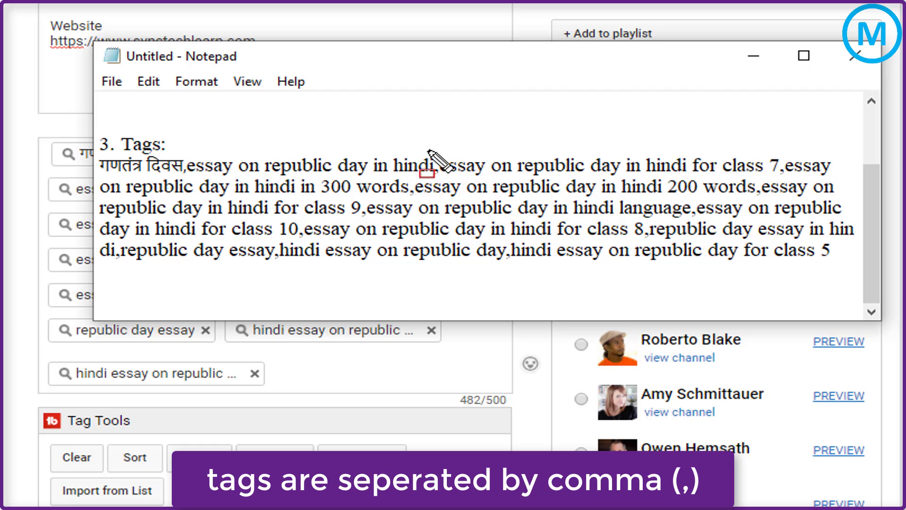
drag(416, 143, 457, 181)
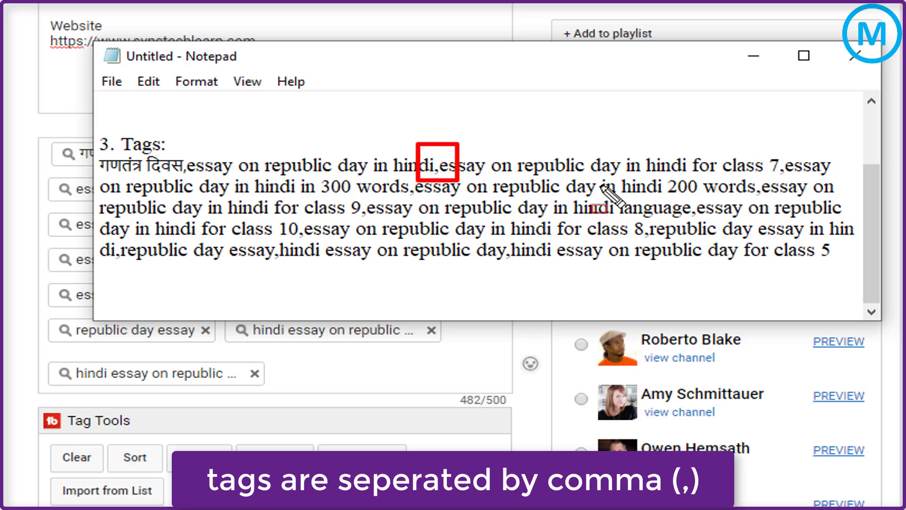
drag(766, 147, 799, 181)
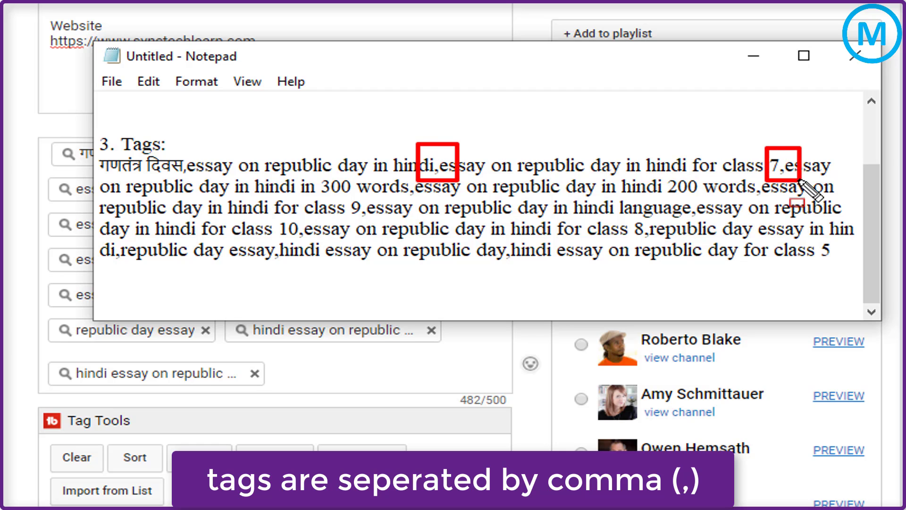
drag(347, 195, 377, 222)
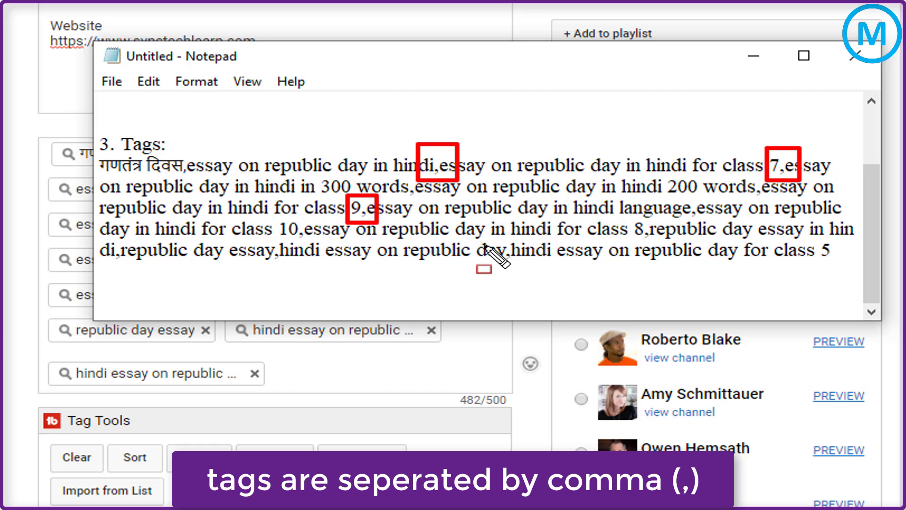
drag(496, 236, 527, 268)
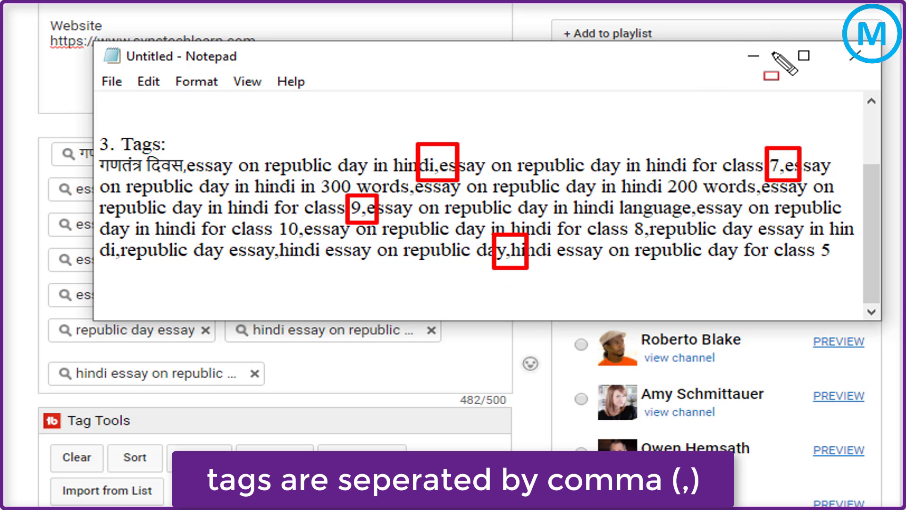
key(Escape)
click(754, 56)
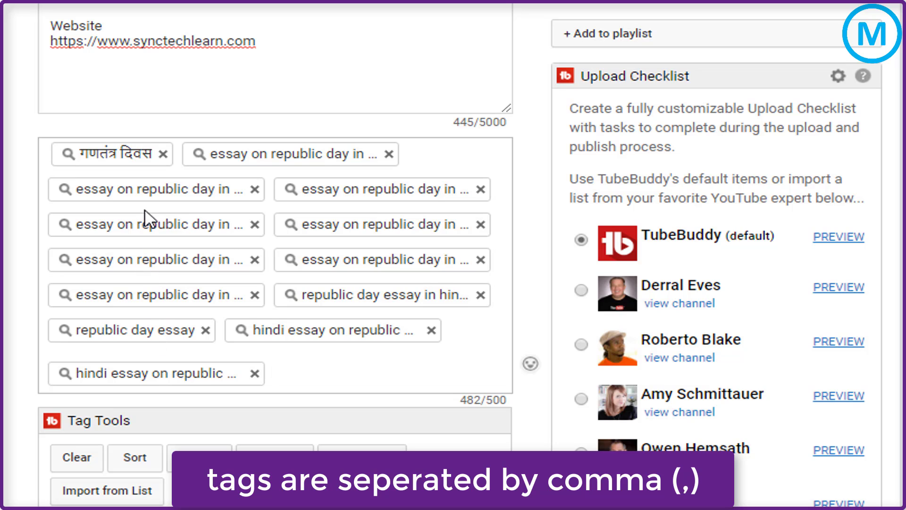
drag(60, 176, 257, 204)
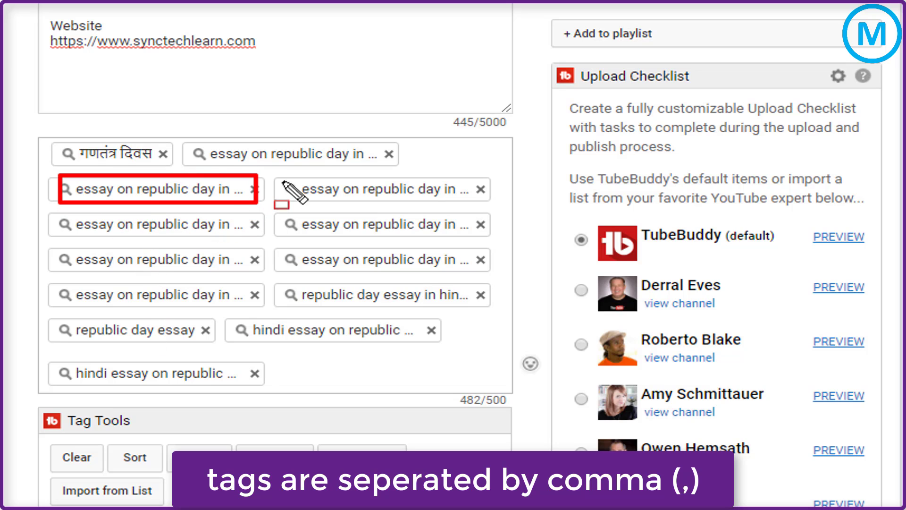
mouse_move(272, 168)
mouse_down()
mouse_move(283, 180)
mouse_move(481, 216)
mouse_up()
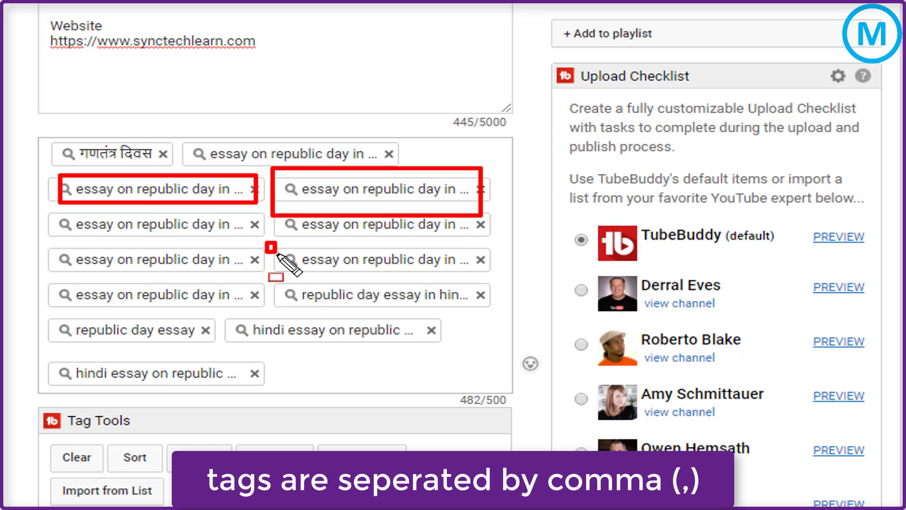
drag(277, 254, 480, 275)
key(Escape)
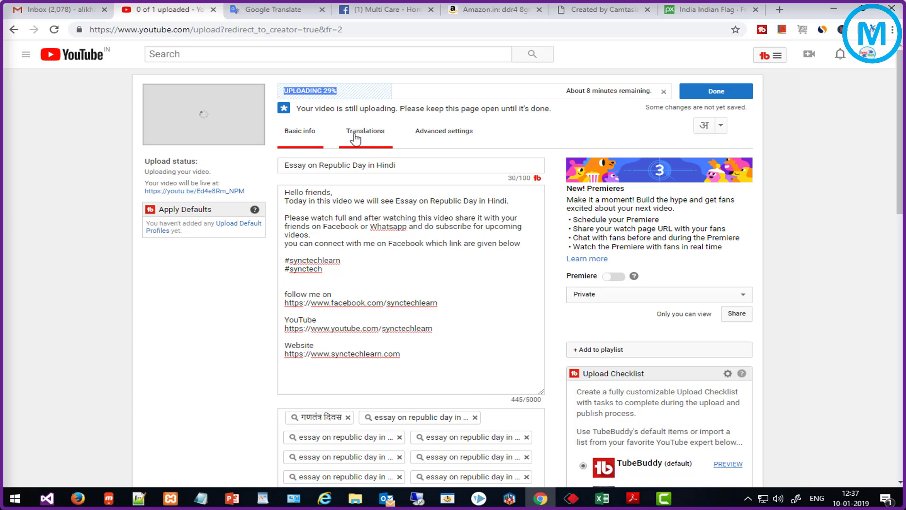
Step: Upload the image "essay republic day" from the Desktop as the video's custom thumbnail
scroll(471, 206, down, 10)
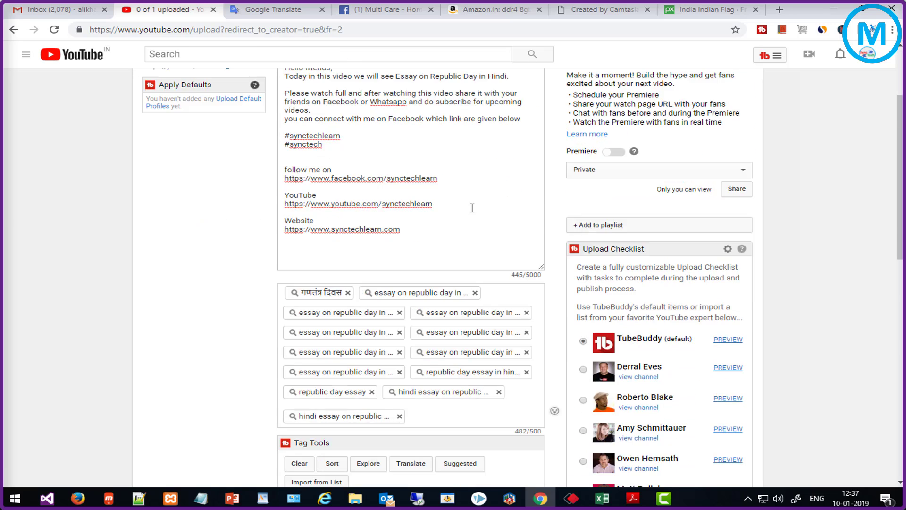
scroll(467, 254, down, 5)
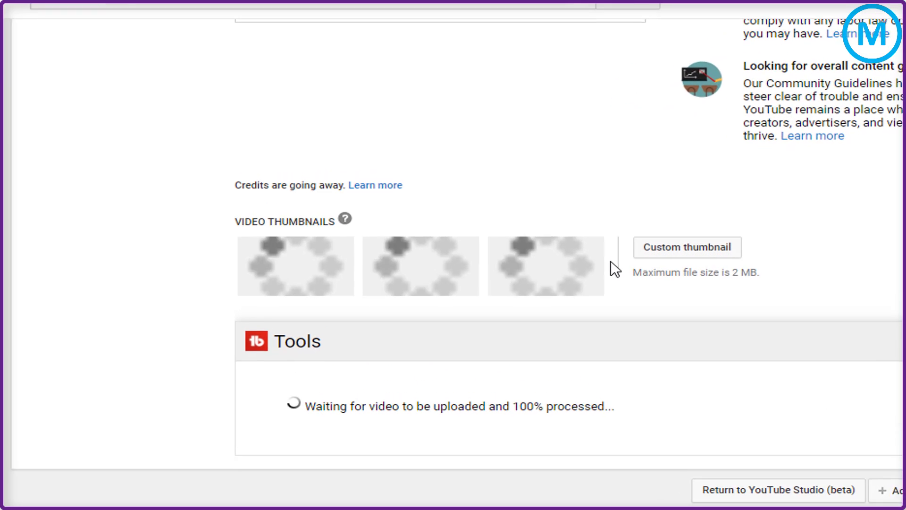
key(ctrl+alt+d)
mouse_move(621, 217)
mouse_down()
mouse_move(662, 282)
mouse_move(801, 296)
mouse_up()
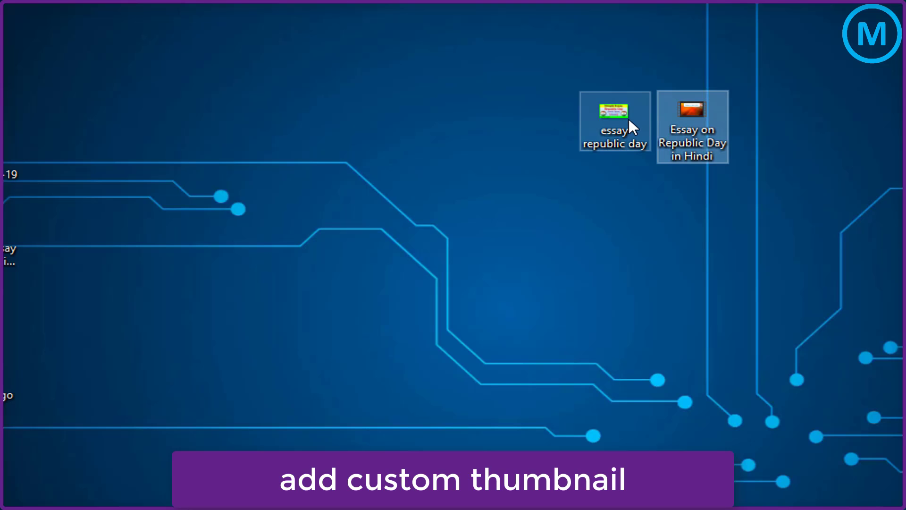
drag(628, 117, 568, 19)
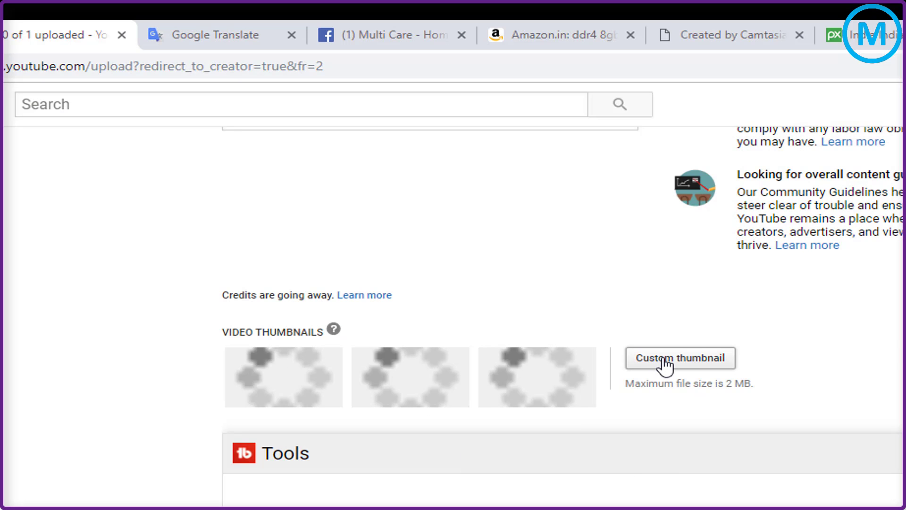
click(664, 358)
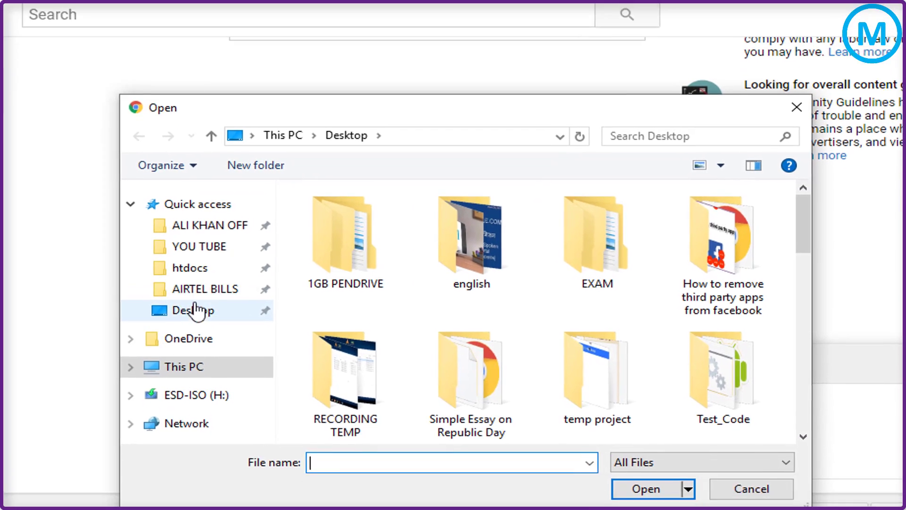
click(196, 399)
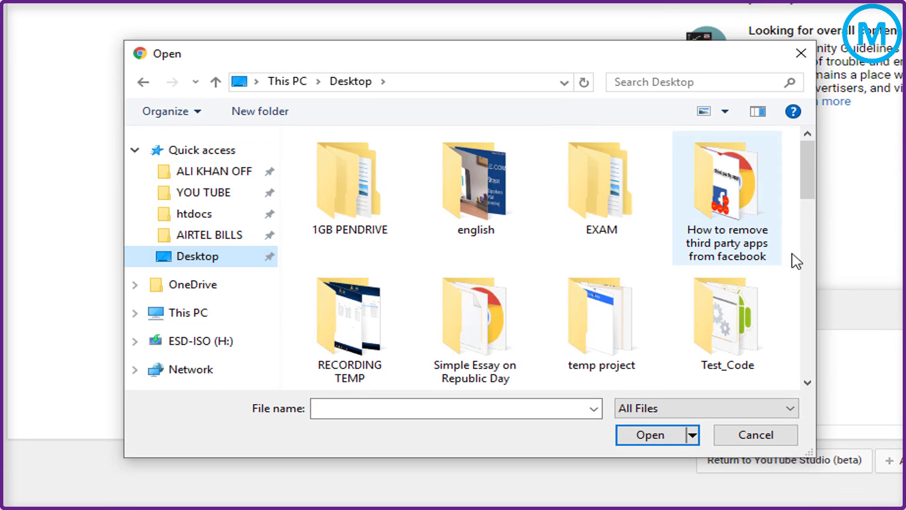
drag(808, 161, 835, 308)
click(336, 241)
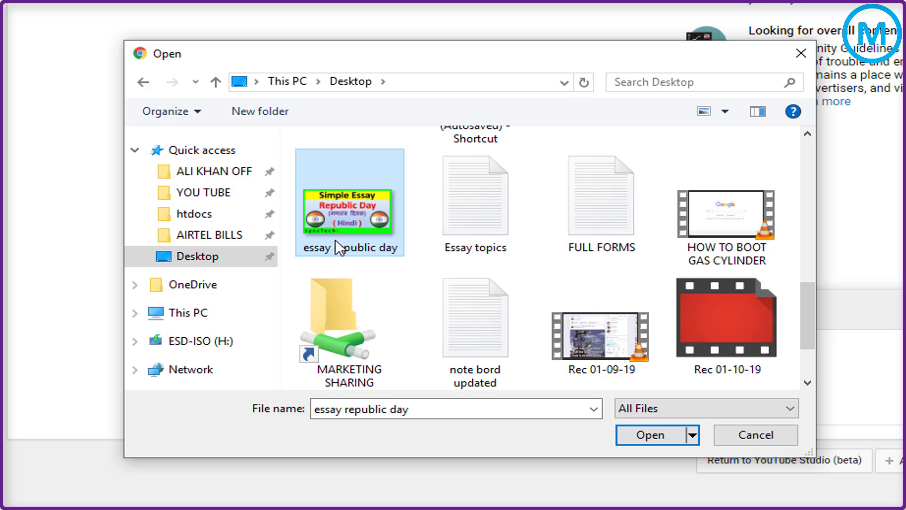
click(649, 435)
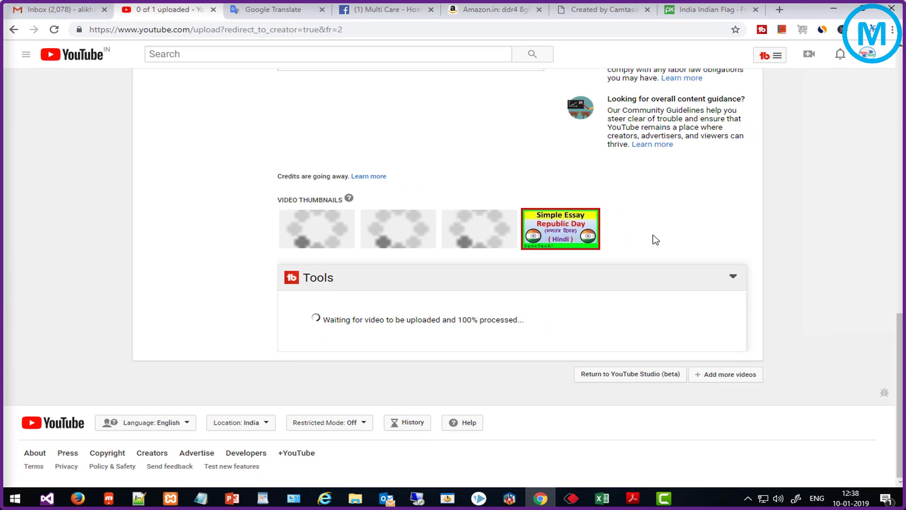
key(ctrl+shift+d)
mouse_move(512, 196)
mouse_down()
mouse_move(513, 222)
mouse_move(626, 254)
mouse_up()
key(Escape)
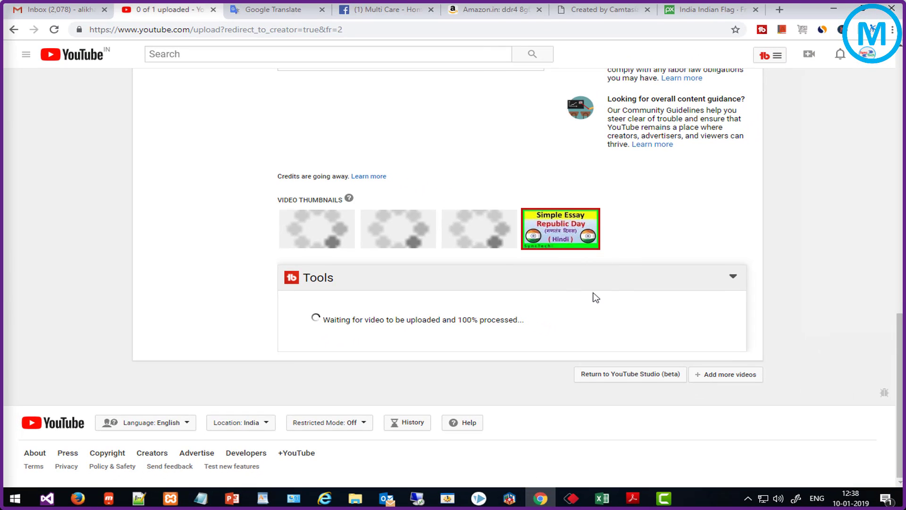
Step: Review the upload's processing status, preview image and video thumbnails on the upload page
scroll(464, 284, up, 13)
scroll(527, 273, up, 2)
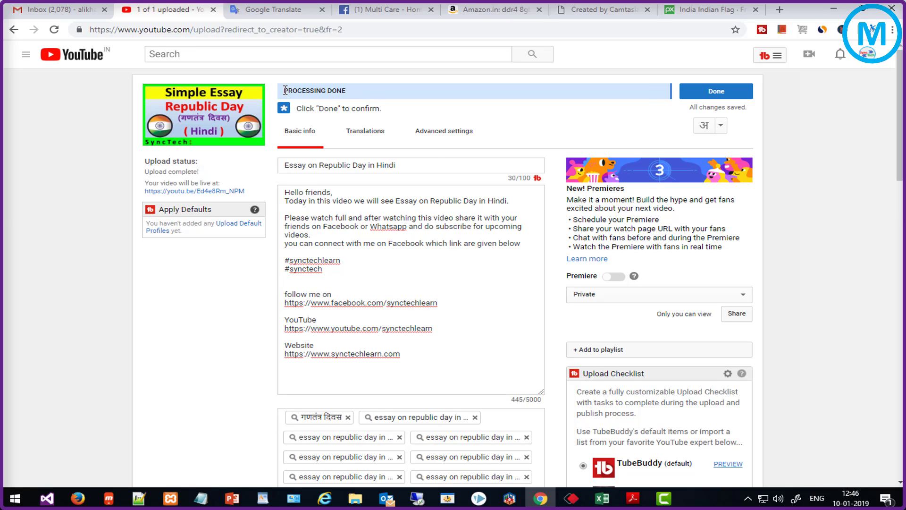
drag(285, 90, 340, 94)
click(482, 120)
drag(128, 78, 277, 156)
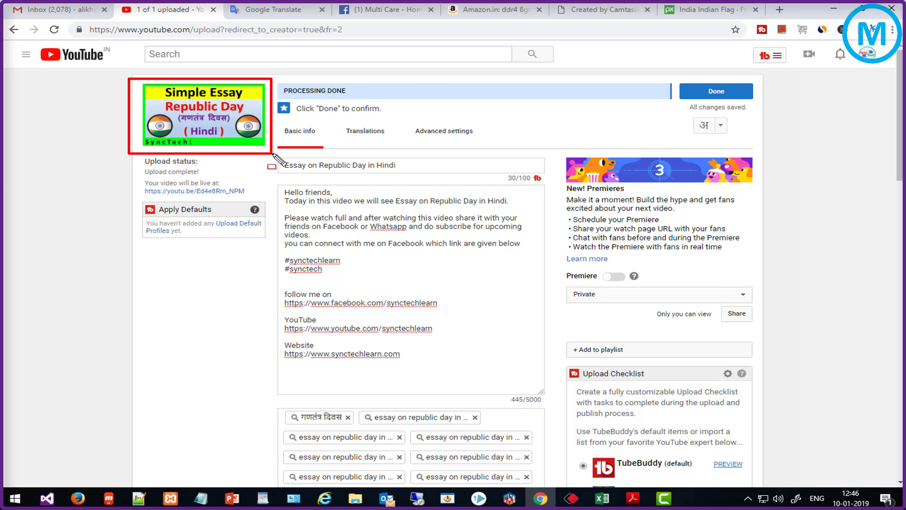
mouse_move(274, 75)
mouse_down()
mouse_move(347, 111)
mouse_move(441, 111)
mouse_up()
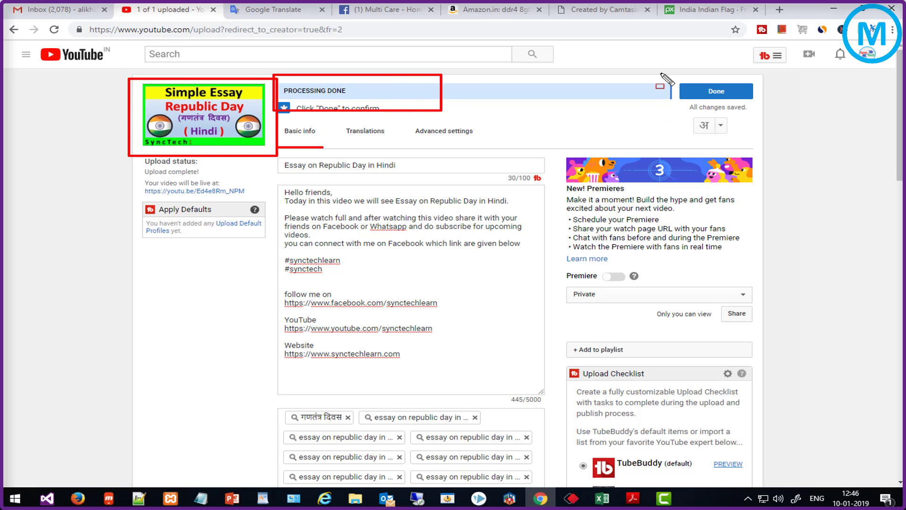
mouse_move(660, 71)
mouse_down()
mouse_move(785, 120)
mouse_move(772, 106)
mouse_up()
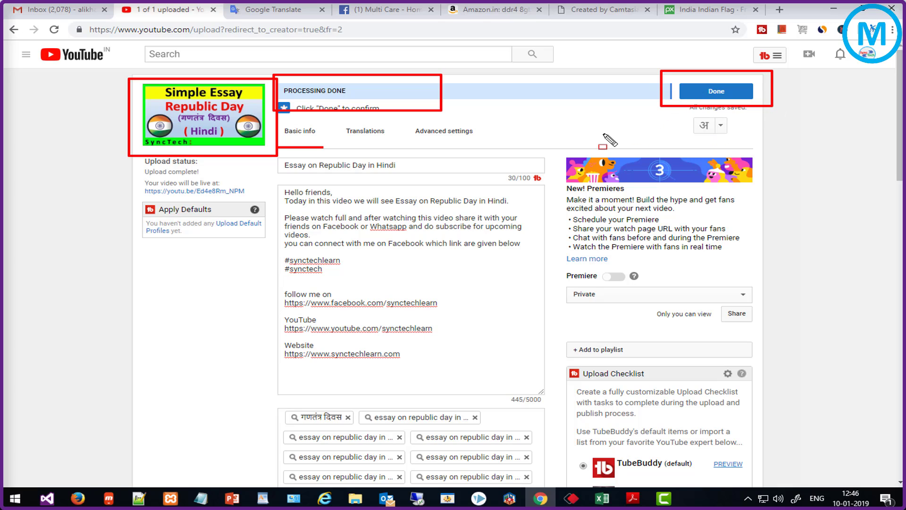
key(Escape)
scroll(466, 241, down, 6)
scroll(476, 250, down, 7)
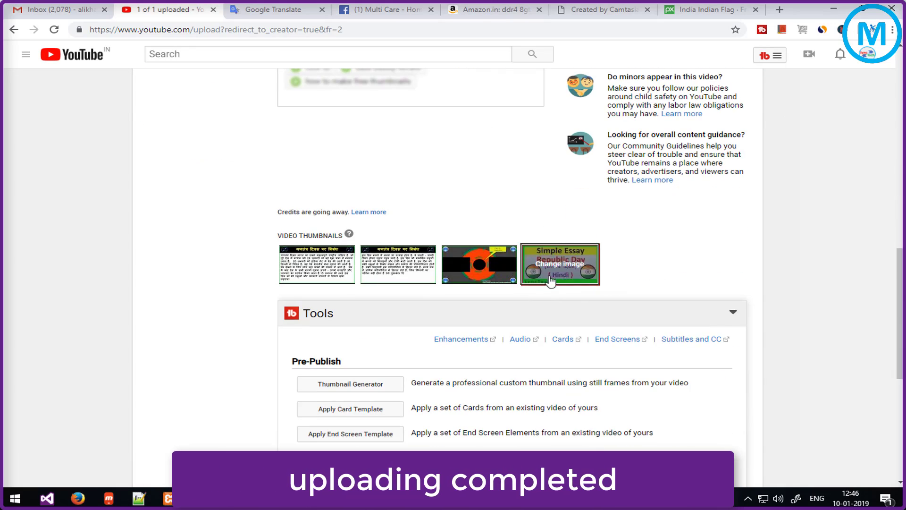
scroll(530, 277, up, 11)
scroll(520, 239, up, 3)
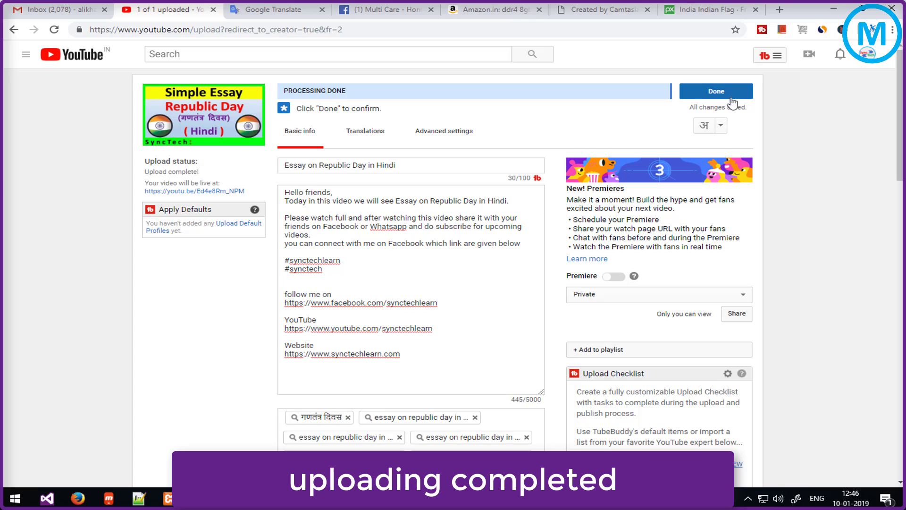
Step: Confirm the finished upload as done and return to YouTube Studio (beta)
click(714, 99)
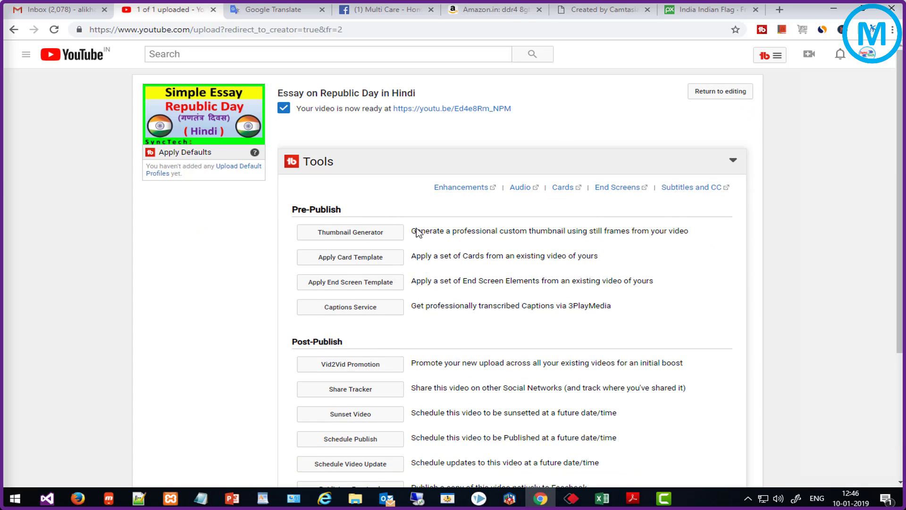
scroll(518, 265, down, 4)
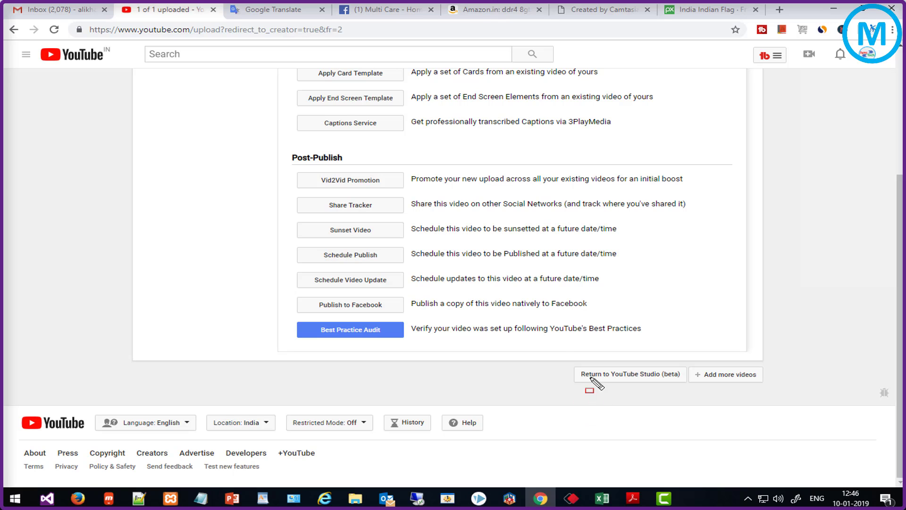
drag(561, 351, 693, 400)
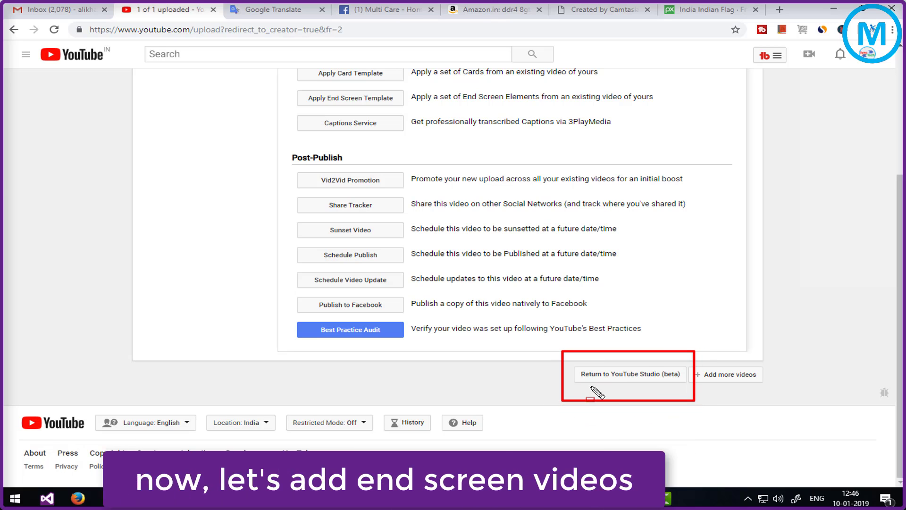
key(Escape)
click(633, 378)
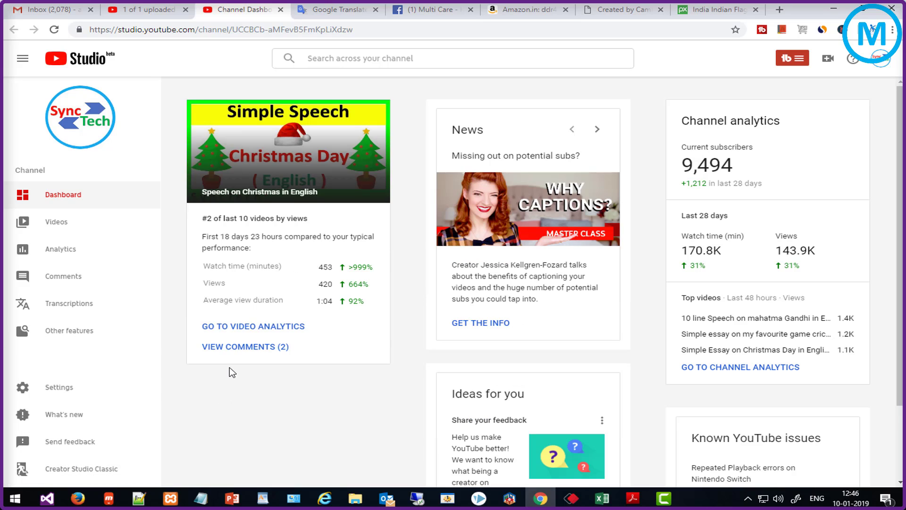
Step: Switch to Creator Studio Classic, skipping the feedback survey about leaving the new experience
mouse_move(4, 451)
mouse_down()
mouse_move(22, 479)
mouse_move(166, 493)
mouse_move(161, 480)
mouse_up()
click(85, 468)
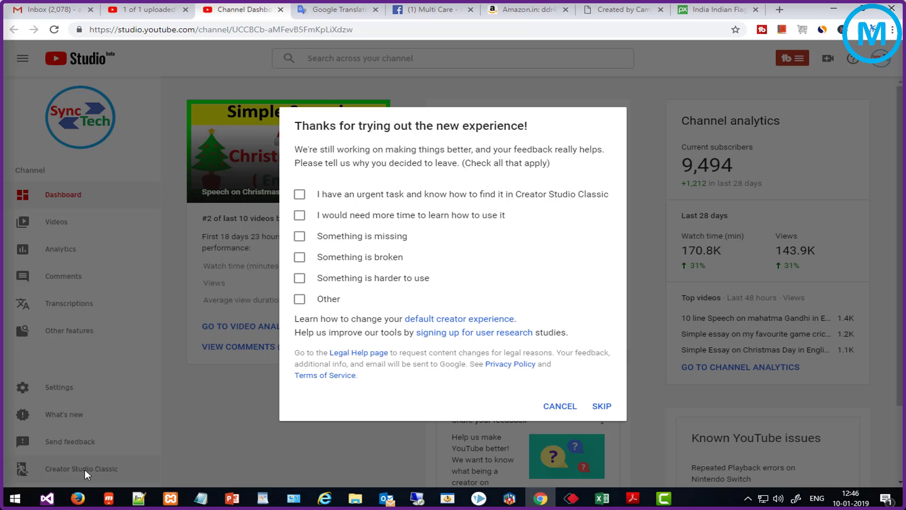
click(602, 406)
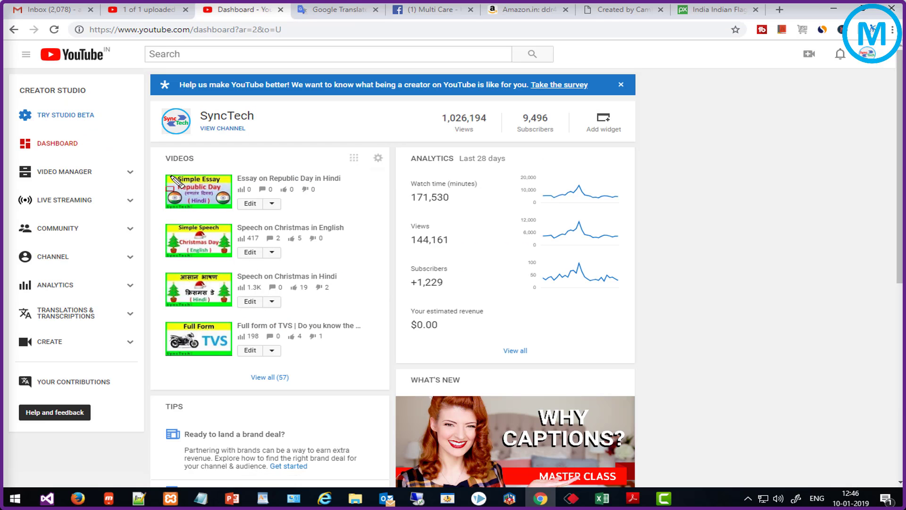
Step: Open the video "Essay on Republic Day in Hindi" for editing and look over its title, description and tags
mouse_move(152, 159)
mouse_down()
mouse_move(165, 189)
mouse_move(395, 218)
mouse_up()
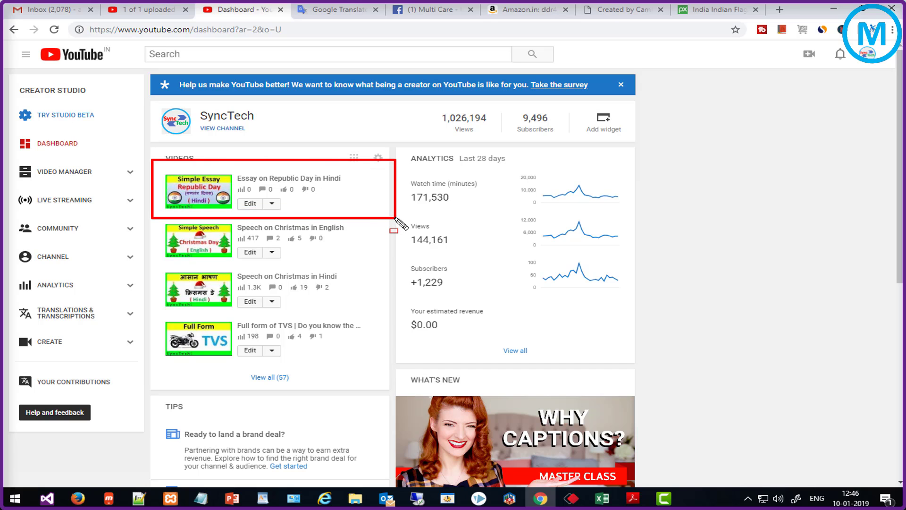
mouse_move(235, 192)
mouse_down()
mouse_move(243, 207)
mouse_move(268, 213)
mouse_up()
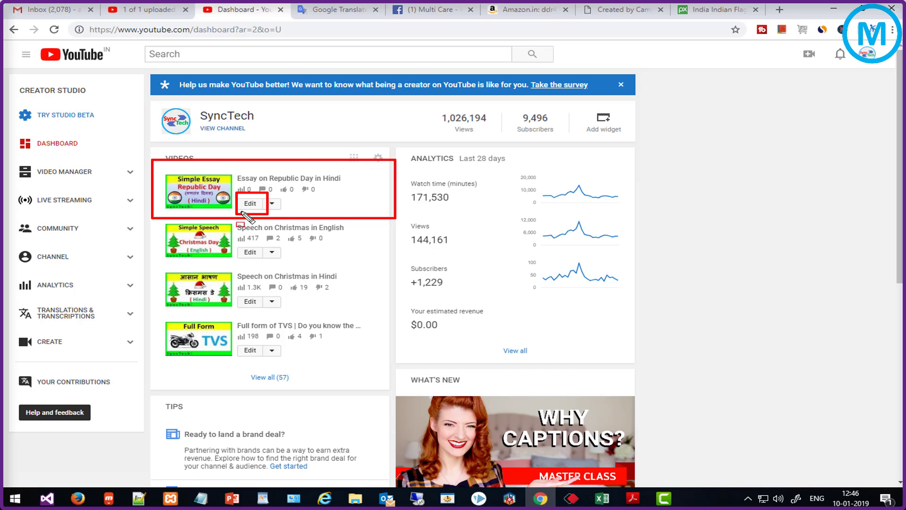
key(Escape)
click(251, 206)
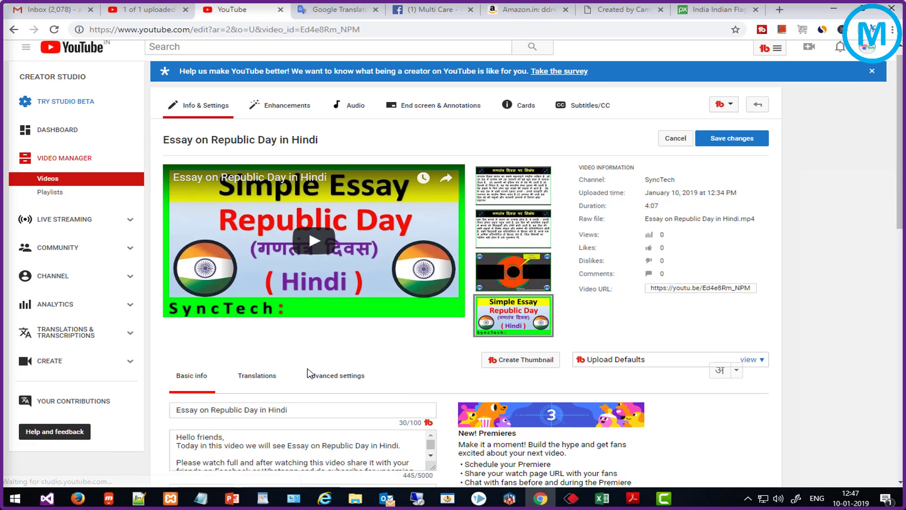
scroll(330, 363, down, 6)
scroll(340, 368, down, 4)
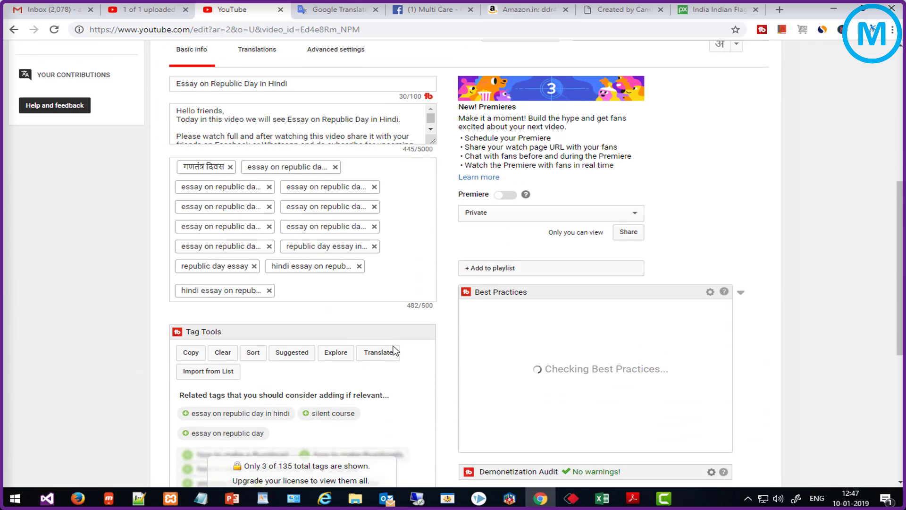
scroll(354, 373, up, 8)
scroll(388, 292, up, 3)
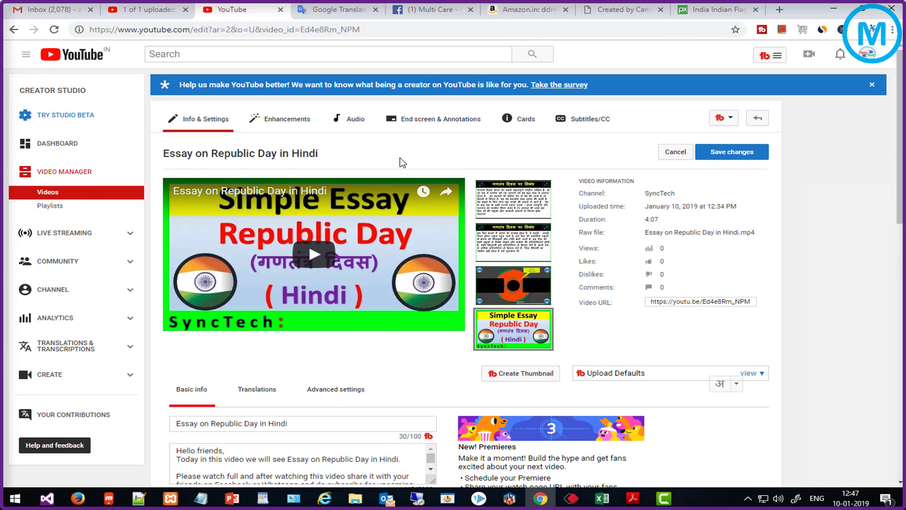
Step: Open the end screen and annotations editor for the Republic Day video
mouse_move(366, 127)
mouse_down()
mouse_move(465, 102)
mouse_move(496, 144)
mouse_up()
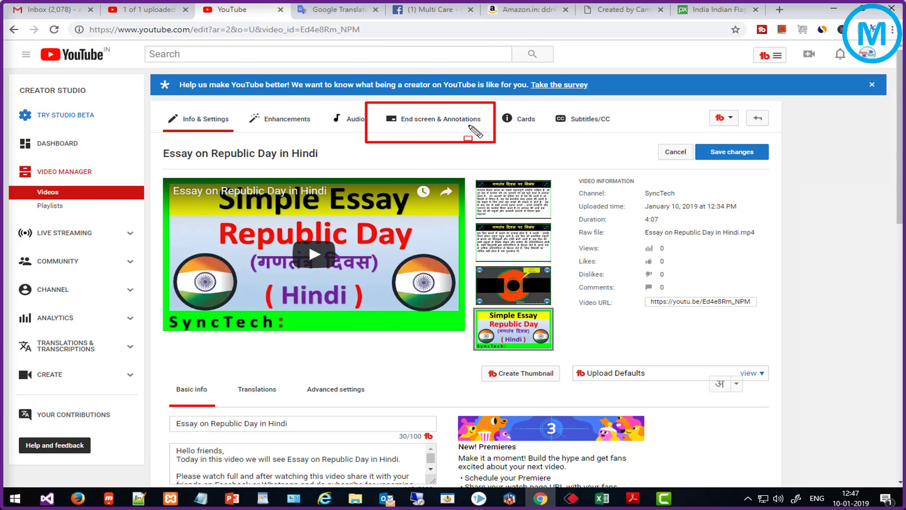
key(Escape)
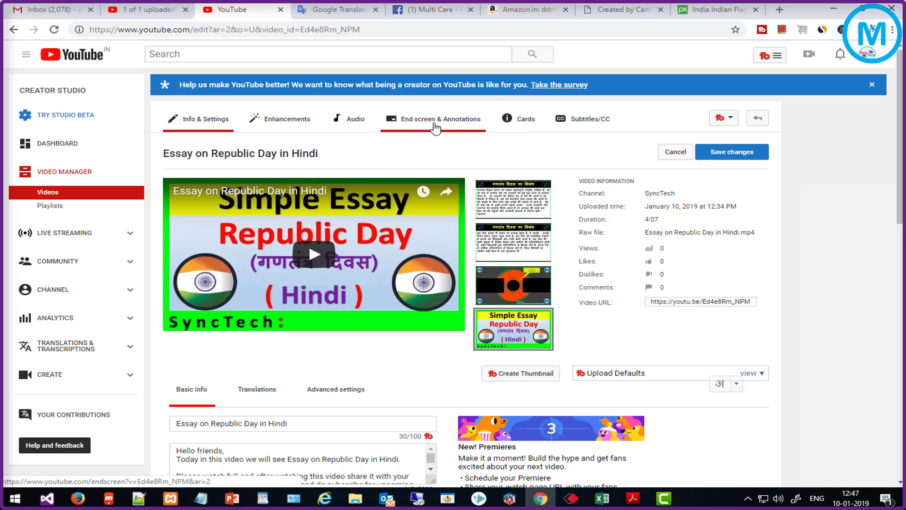
click(435, 126)
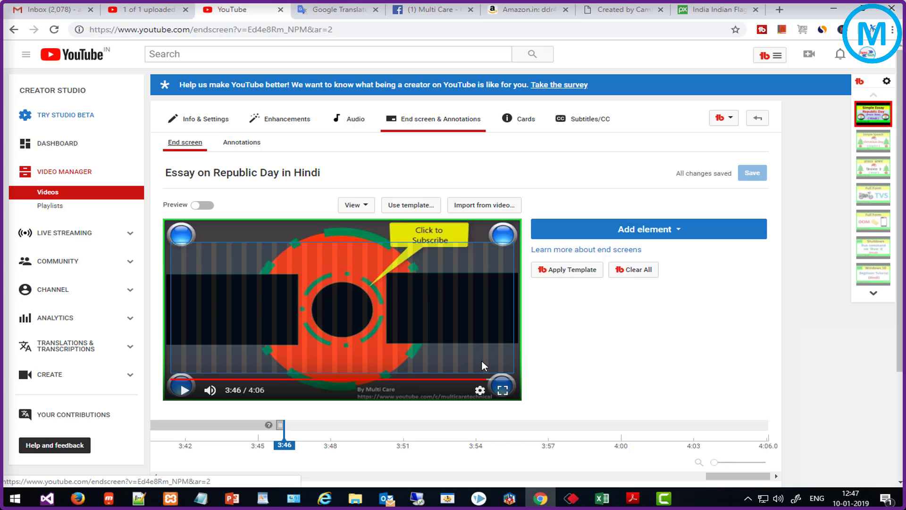
Step: Add the uploaded video "Speech on Christmas in Hindi" to the end screen as a chosen video element
scroll(452, 352, down, 2)
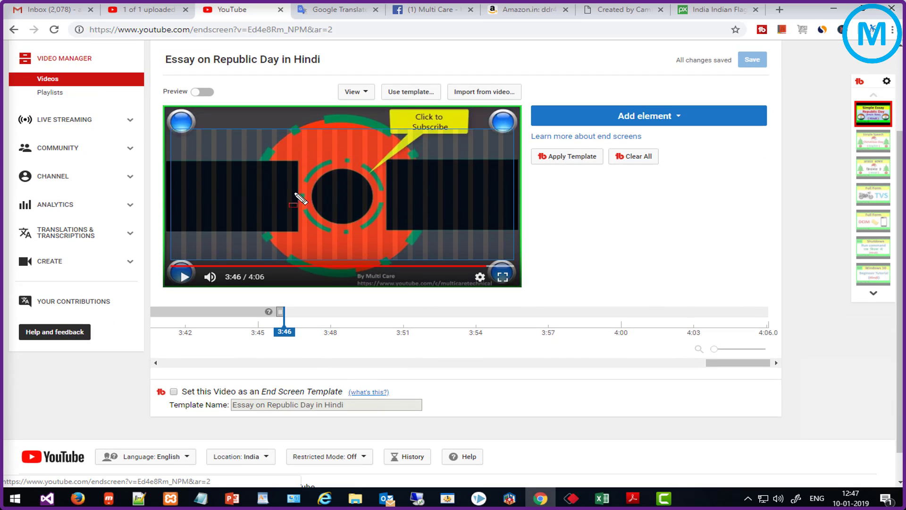
mouse_move(162, 154)
mouse_down()
mouse_move(264, 232)
mouse_move(299, 233)
mouse_up()
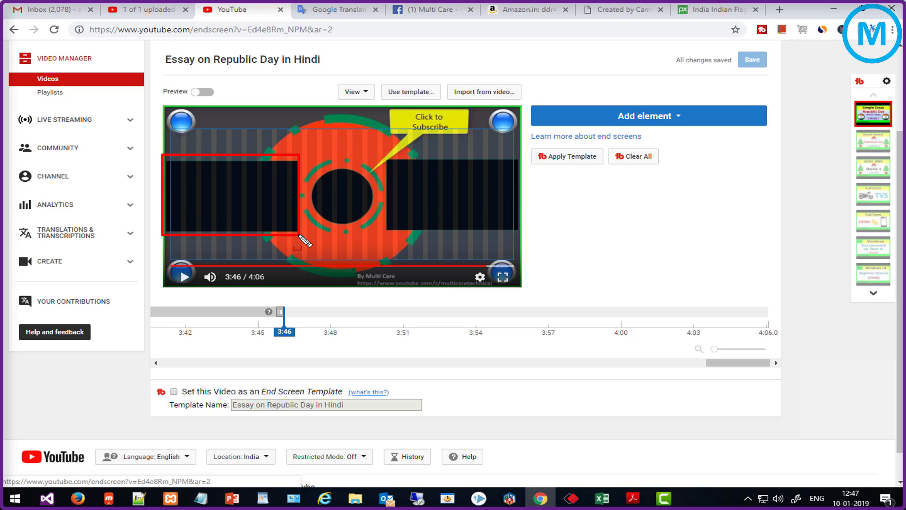
mouse_move(375, 154)
mouse_down()
mouse_move(405, 229)
mouse_move(515, 230)
mouse_up()
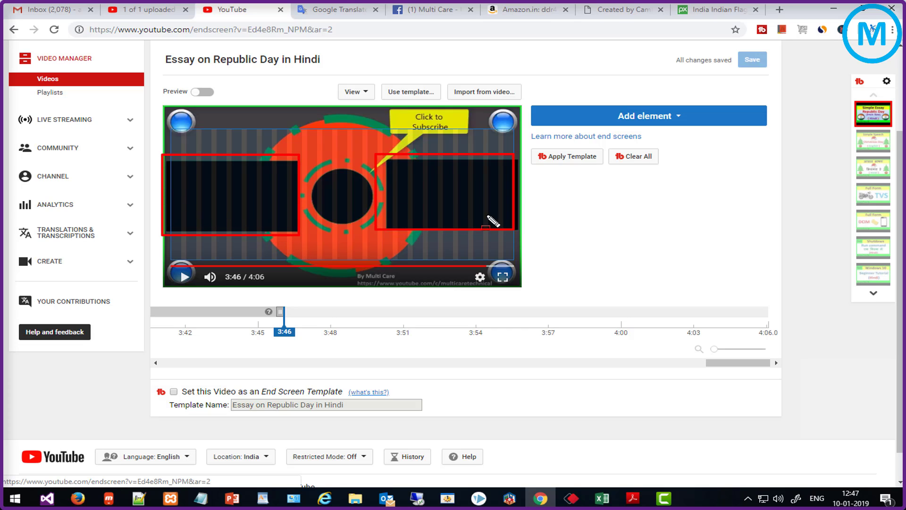
key(Escape)
scroll(638, 287, up, 2)
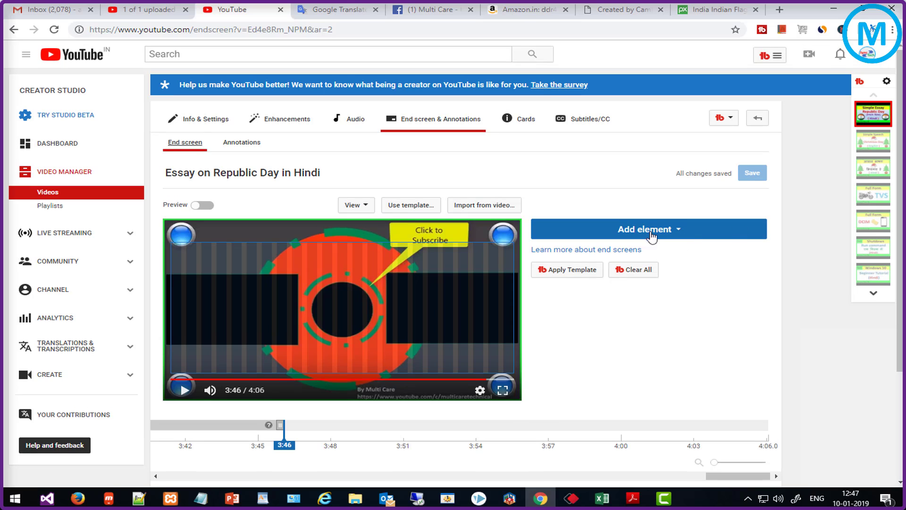
mouse_move(590, 208)
mouse_down()
mouse_move(618, 247)
mouse_move(705, 260)
mouse_up()
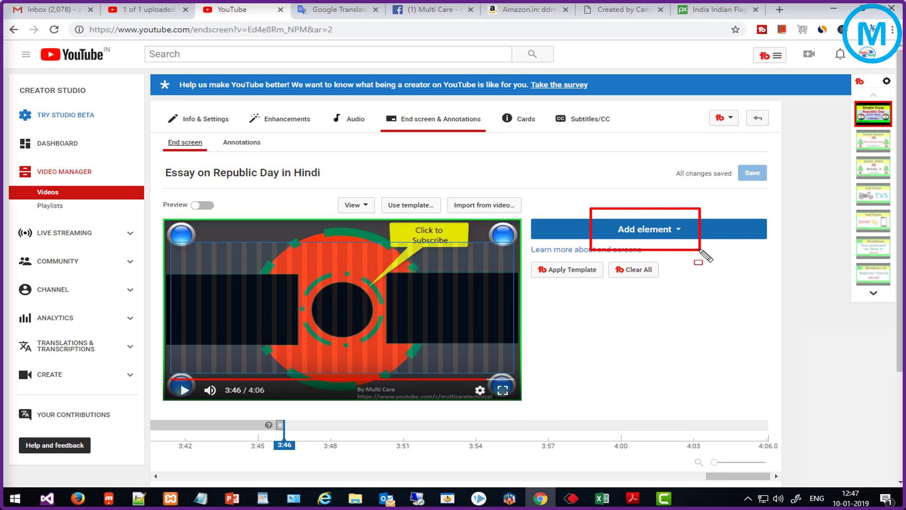
key(Escape)
click(680, 240)
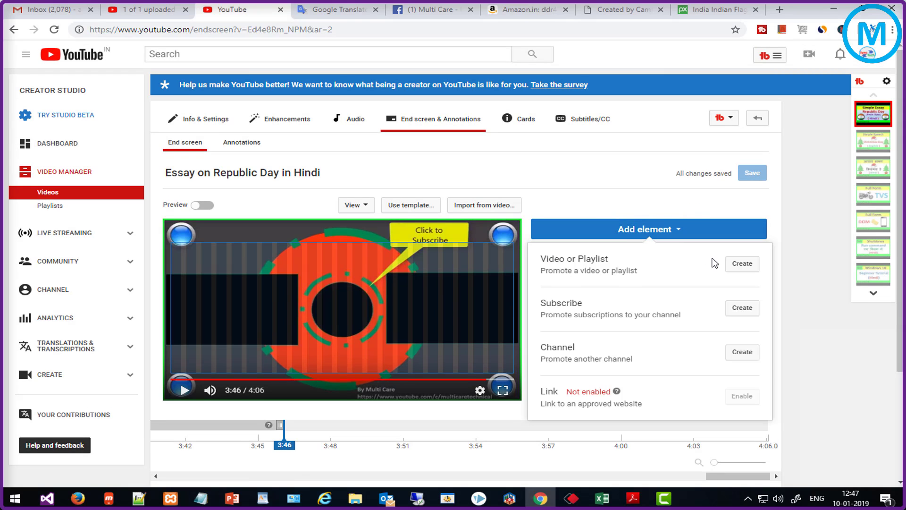
click(742, 268)
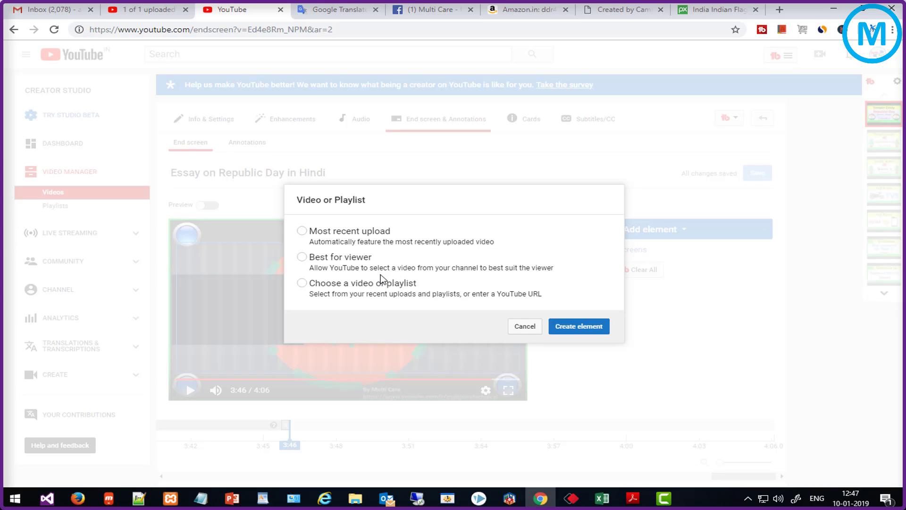
click(302, 283)
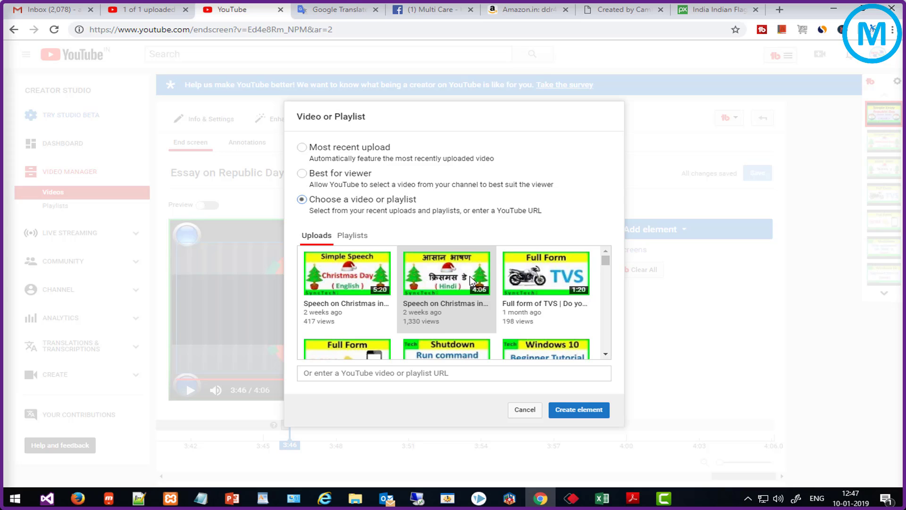
click(559, 409)
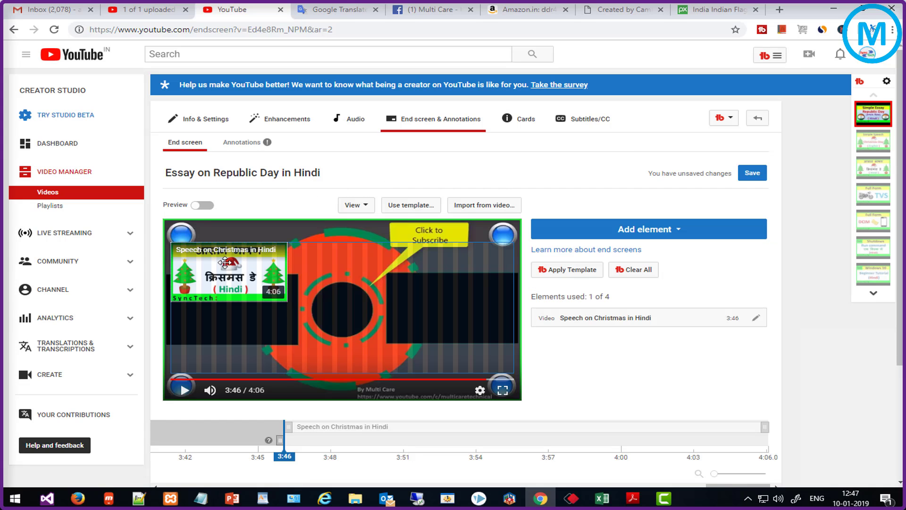
Step: Move the "Speech on Christmas in Hindi" element onto the left black placeholder of the video frame and enlarge it to fit
drag(219, 298, 218, 333)
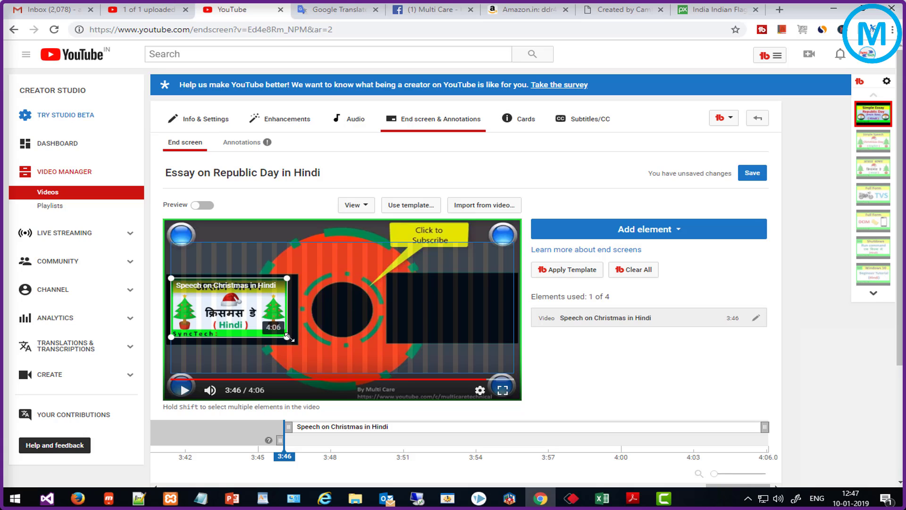
drag(287, 337, 296, 341)
drag(240, 325, 232, 301)
Step: Add "Essay on Children's Day in Hindi" as a second video element and fit it over the right black placeholder
click(621, 229)
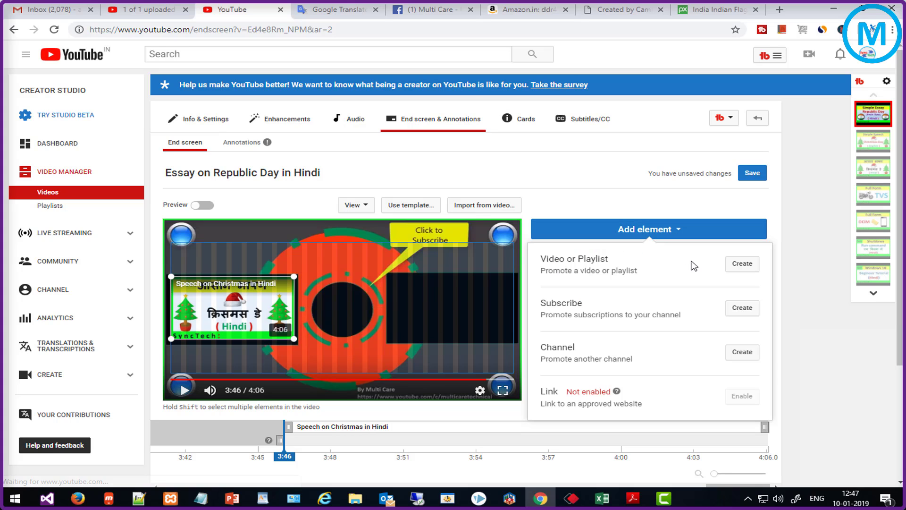
click(742, 264)
click(350, 283)
scroll(435, 306, down, 6)
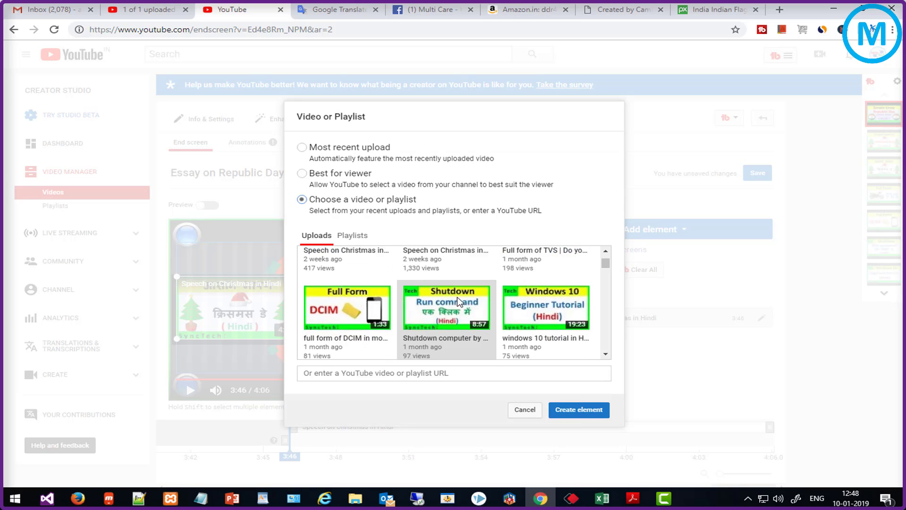
scroll(453, 316, down, 2)
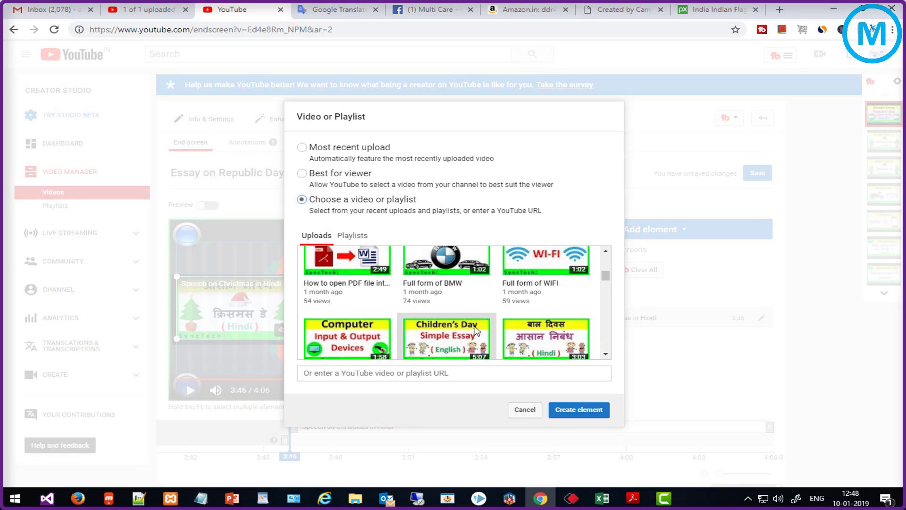
scroll(539, 330, down, 2)
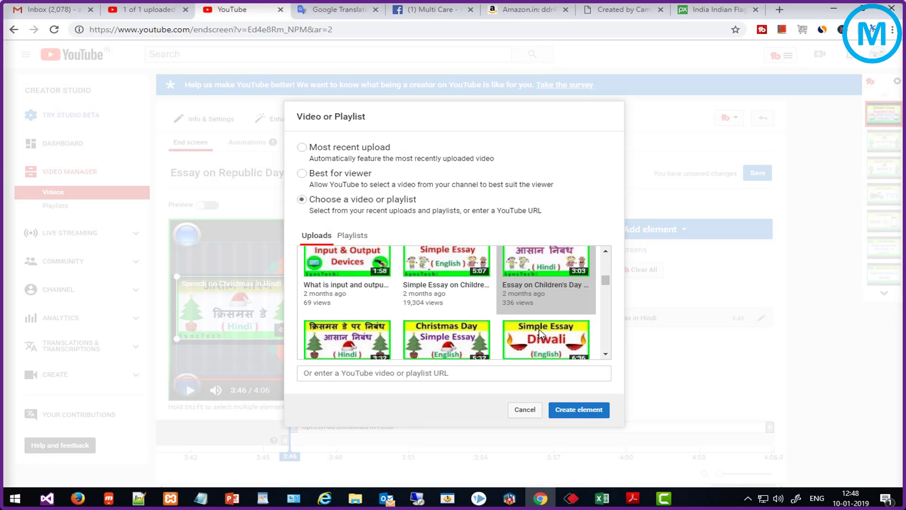
click(580, 416)
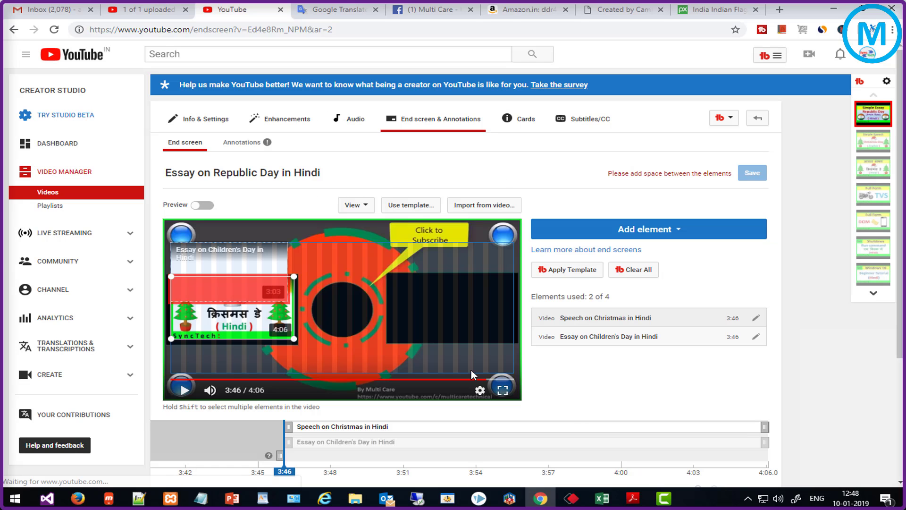
drag(226, 261, 444, 297)
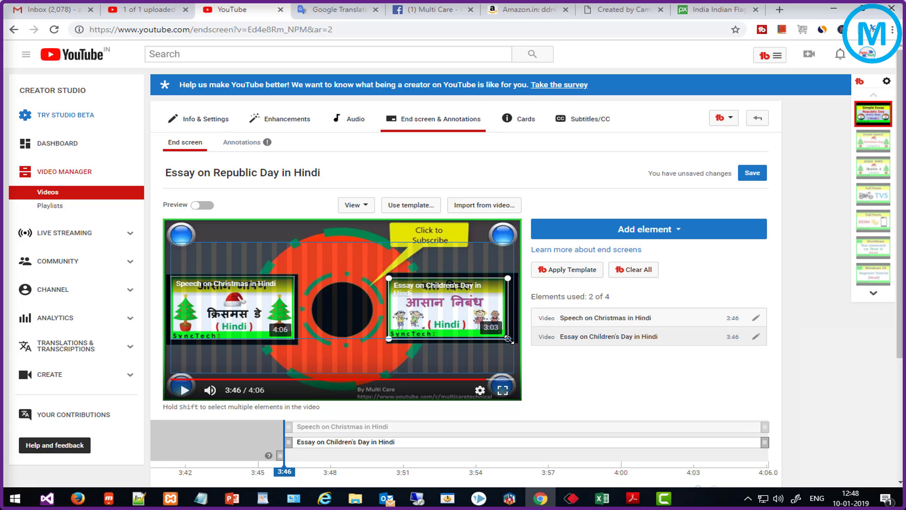
drag(512, 341, 509, 340)
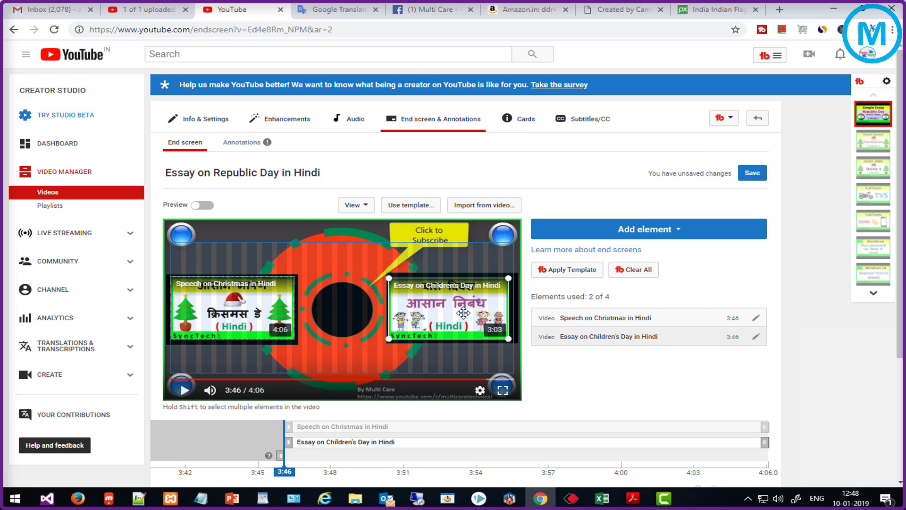
Step: Add a Subscribe element for the channel and place it in the central black circle of the video frame
click(672, 233)
click(744, 311)
drag(195, 257, 335, 301)
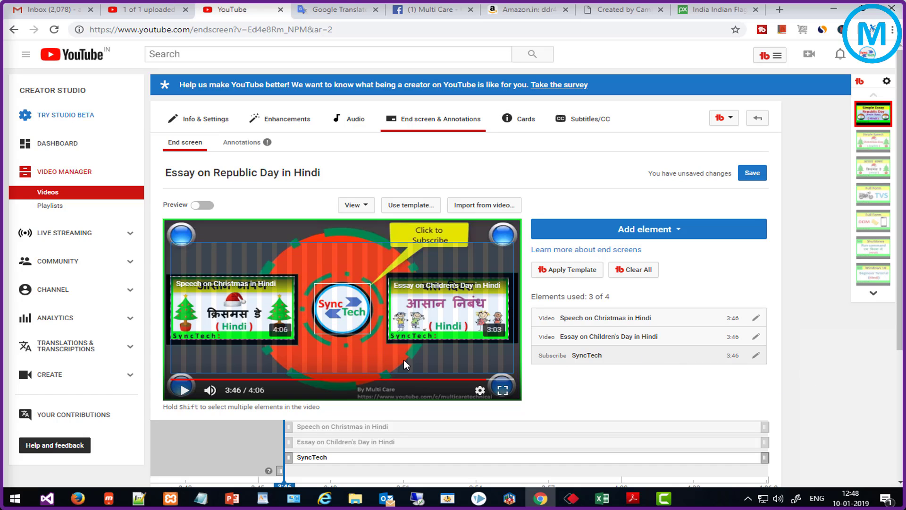
Step: Check the end screen elements on the timeline and save the end screen
scroll(376, 337, down, 2)
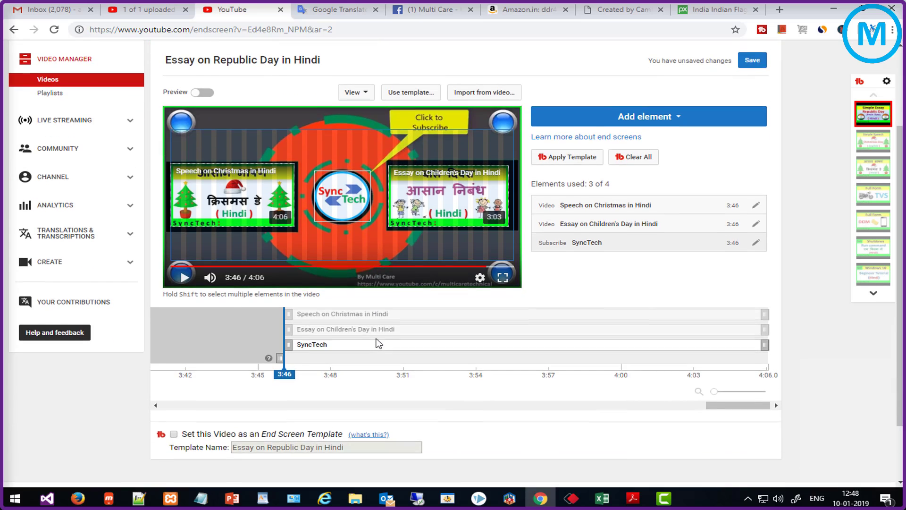
scroll(376, 342, up, 1)
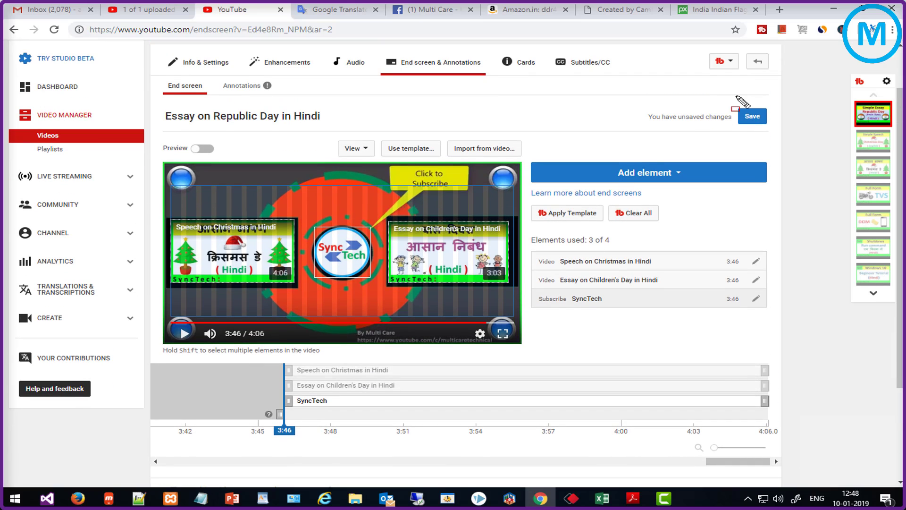
mouse_move(728, 96)
mouse_down()
mouse_move(750, 135)
mouse_move(769, 135)
mouse_up()
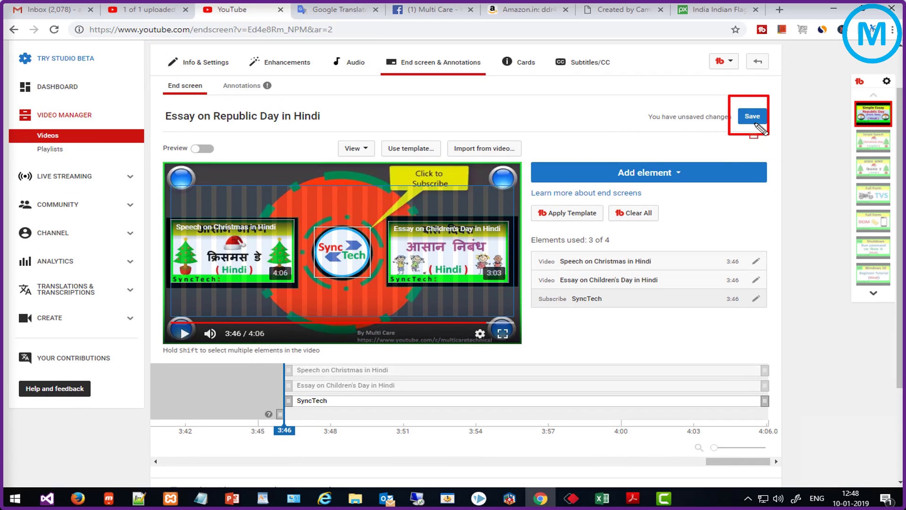
click(752, 116)
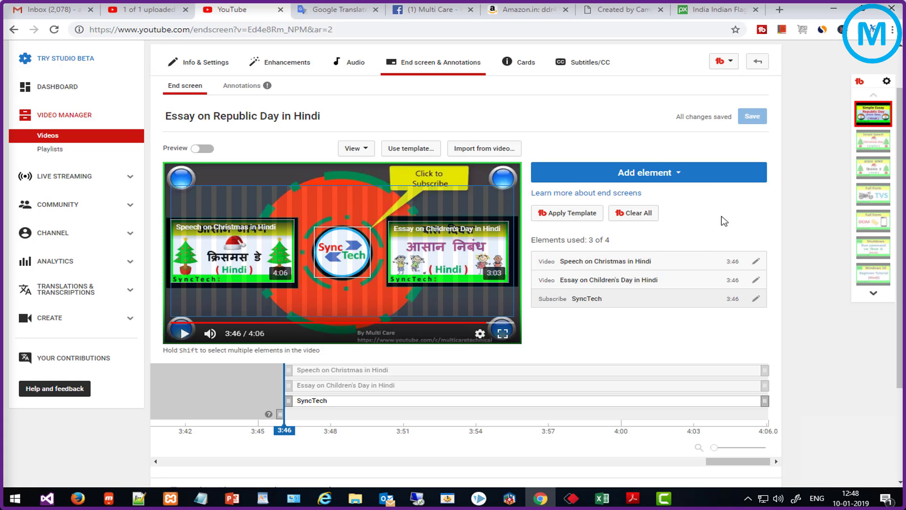
Step: Open the Info & Settings page of the video and go to its tags
scroll(569, 298, up, 1)
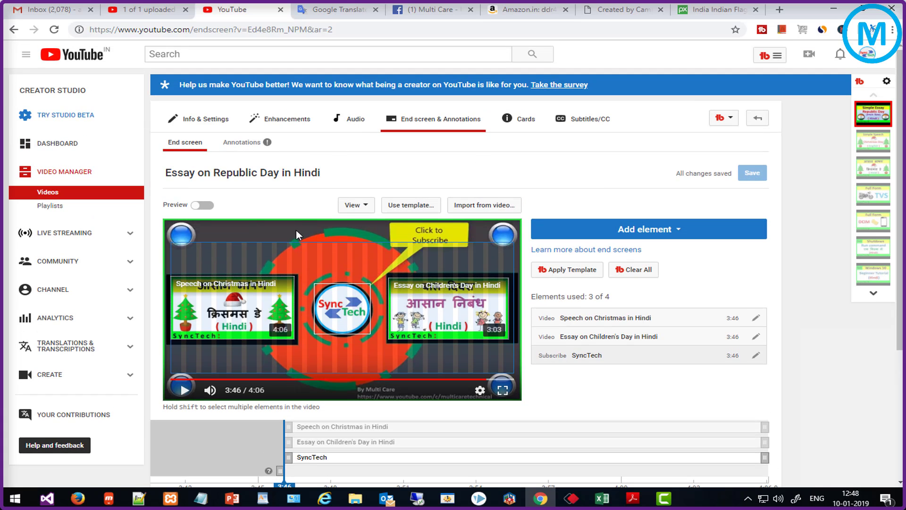
drag(151, 100, 247, 134)
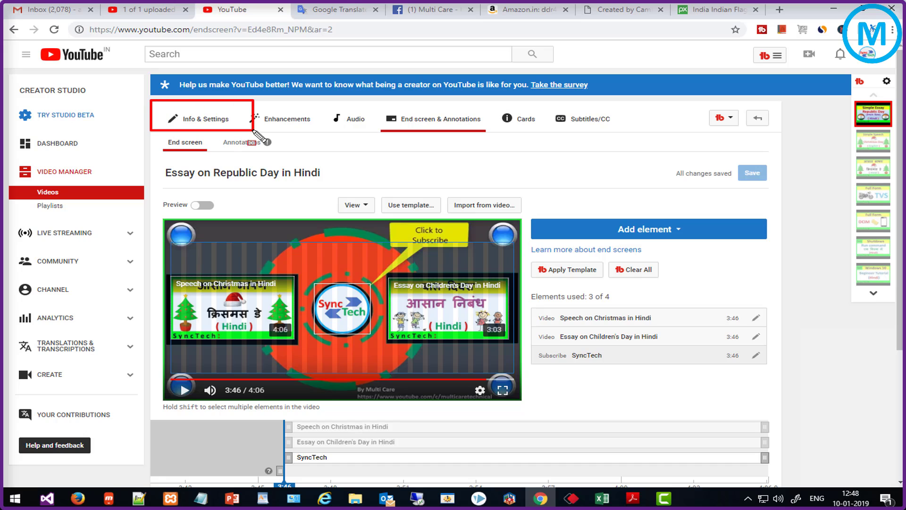
key(Escape)
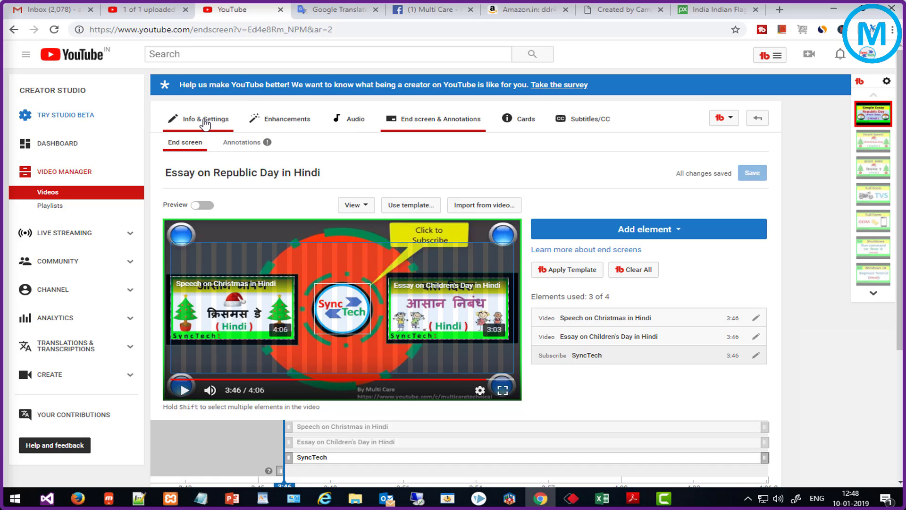
click(206, 122)
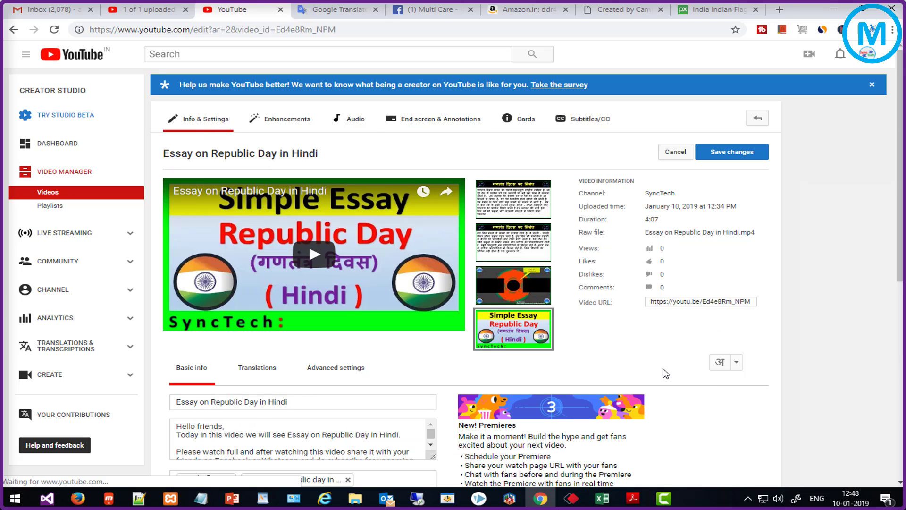
scroll(394, 337, down, 2)
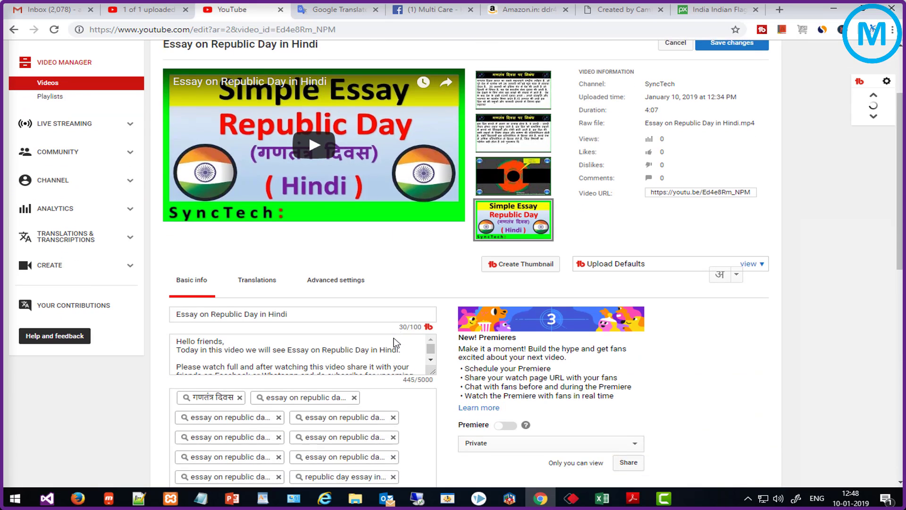
scroll(393, 338, down, 2)
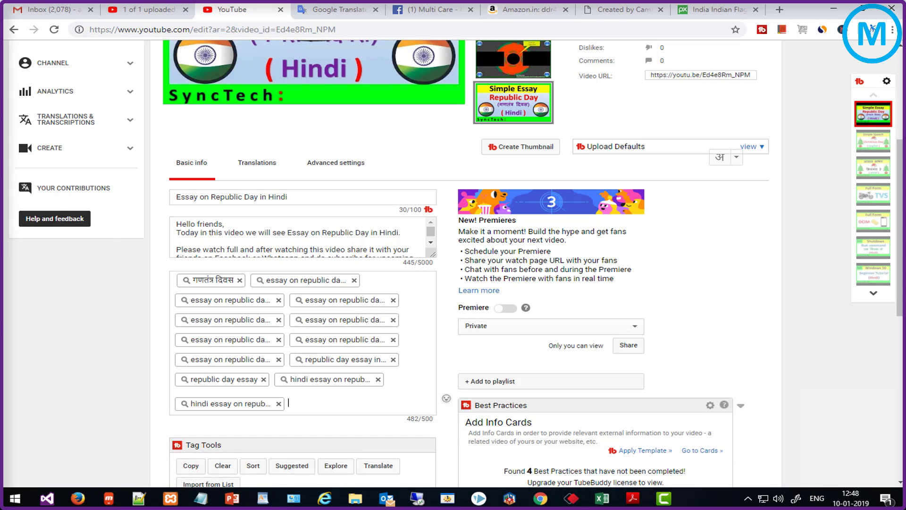
Step: Open the "tag for playlist" text file from the desktop in Notepad and maximize its window
click(901, 499)
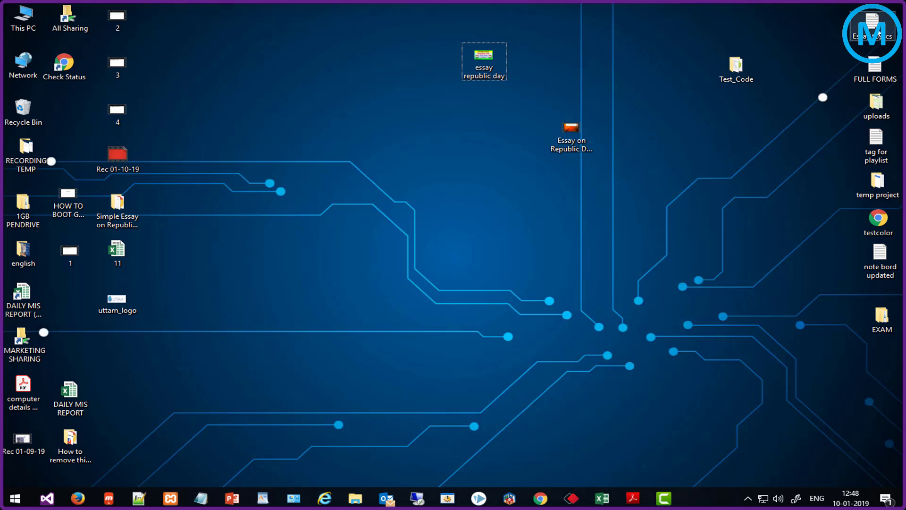
click(878, 162)
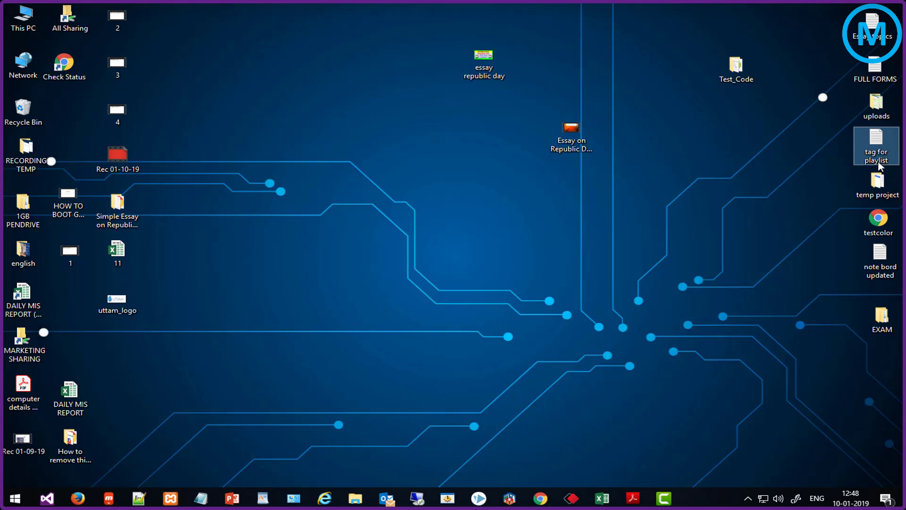
double_click(877, 140)
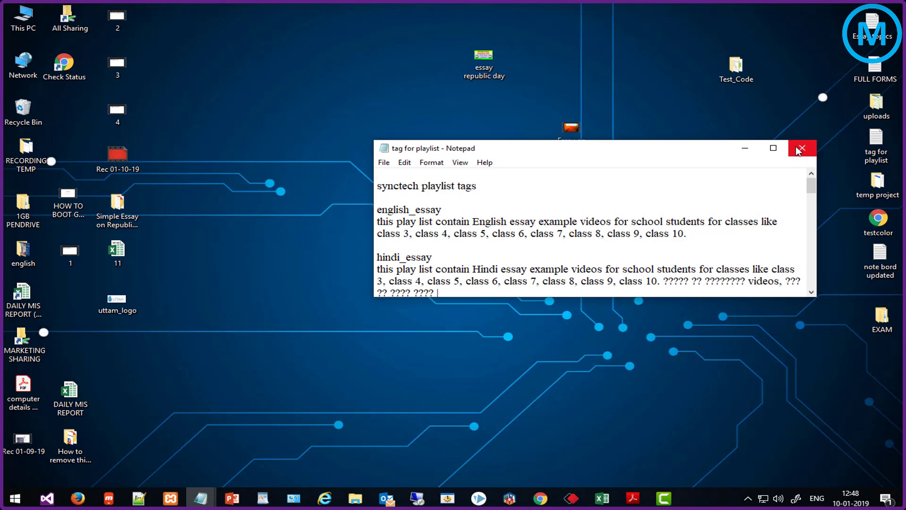
click(770, 150)
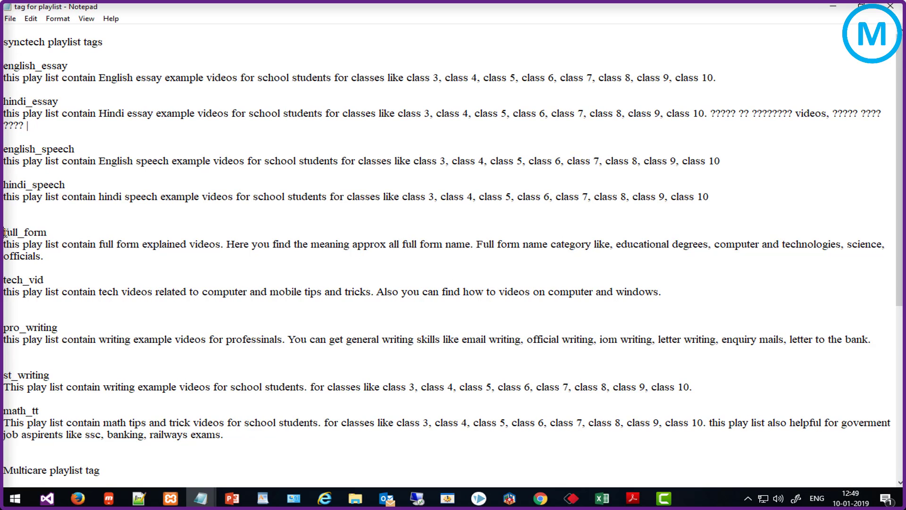
Step: Look through the playlist tags in the text file and copy the hindi_essay tag
drag(5, 232, 46, 232)
drag(6, 280, 44, 281)
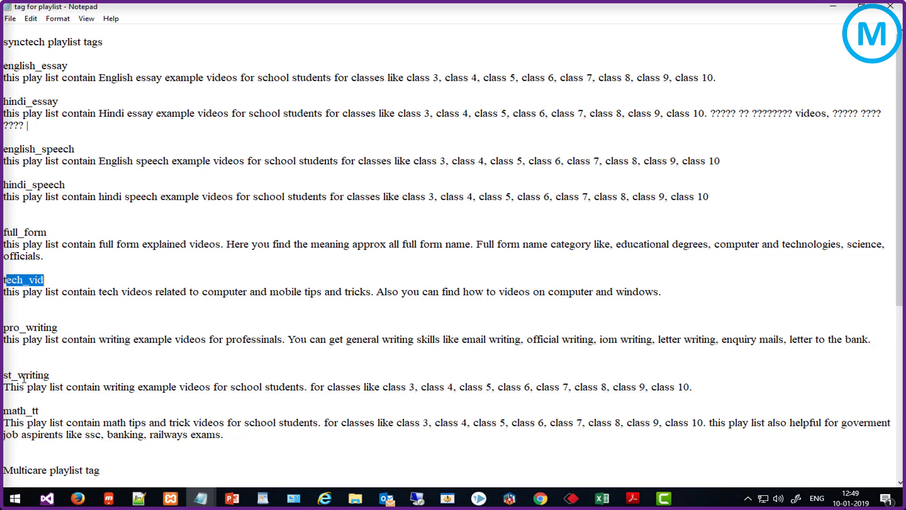
scroll(40, 441, down, 2)
scroll(40, 440, up, 2)
drag(4, 102, 42, 102)
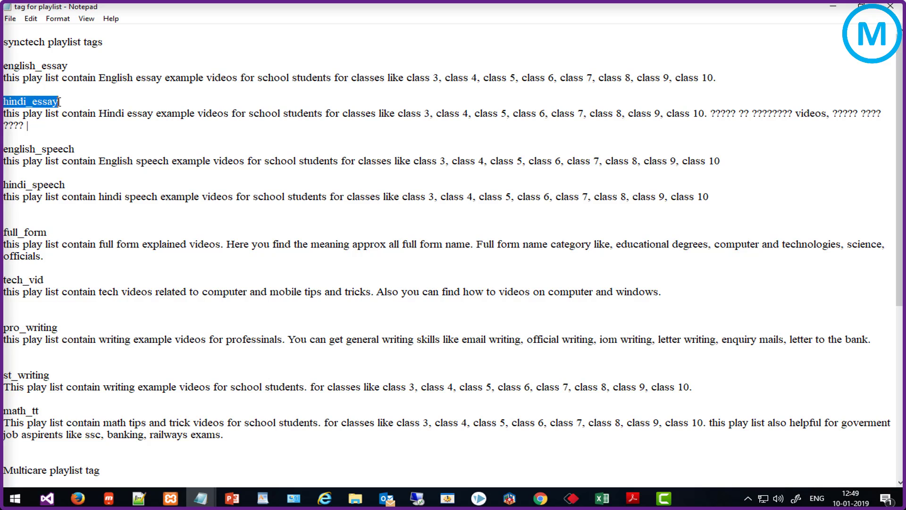
right_click(45, 105)
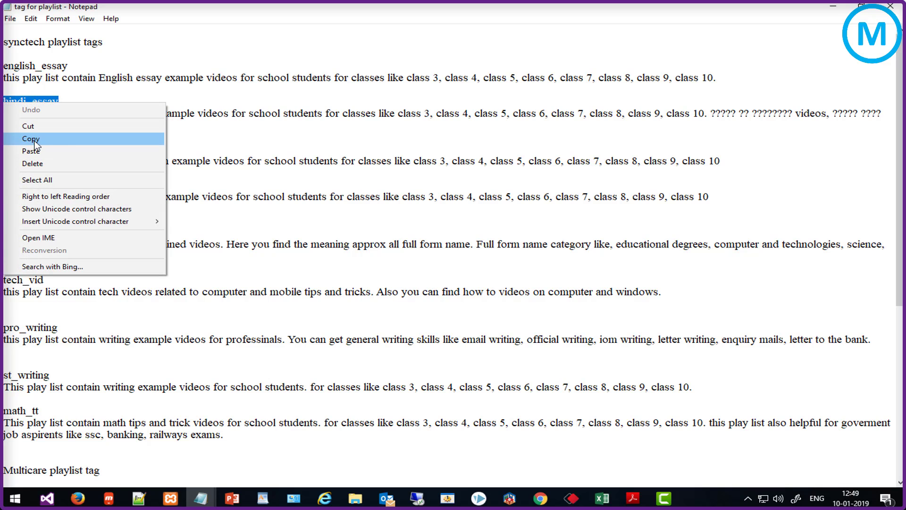
click(71, 138)
Step: Minimize the text file, switch back to Chrome and paste hindi_essay after the video's last tag
click(833, 5)
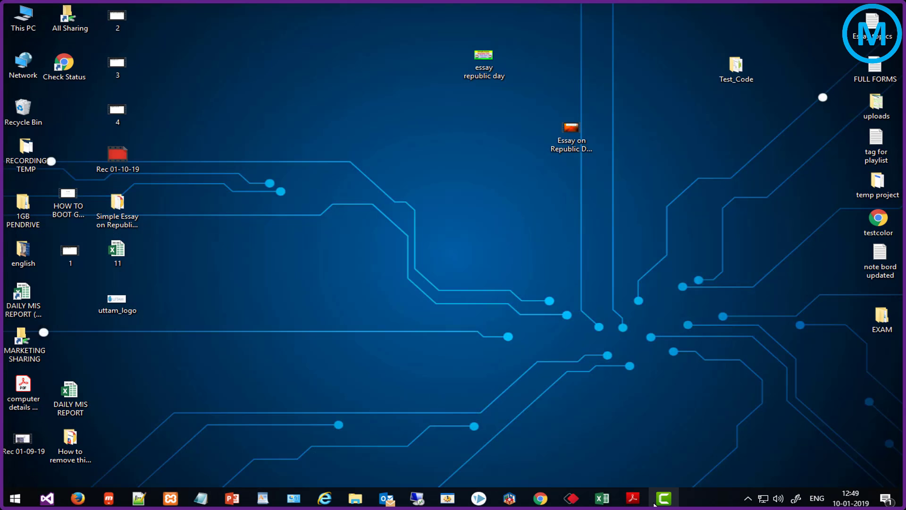
click(540, 498)
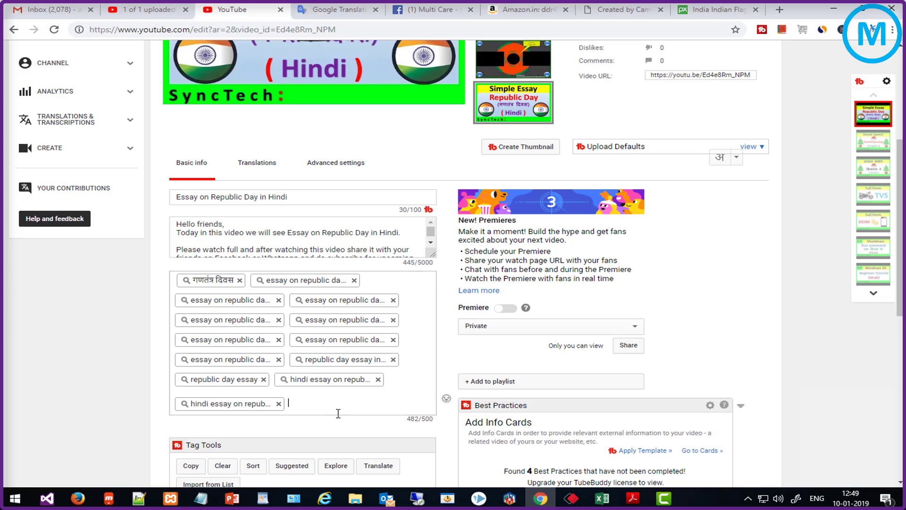
right_click(300, 404)
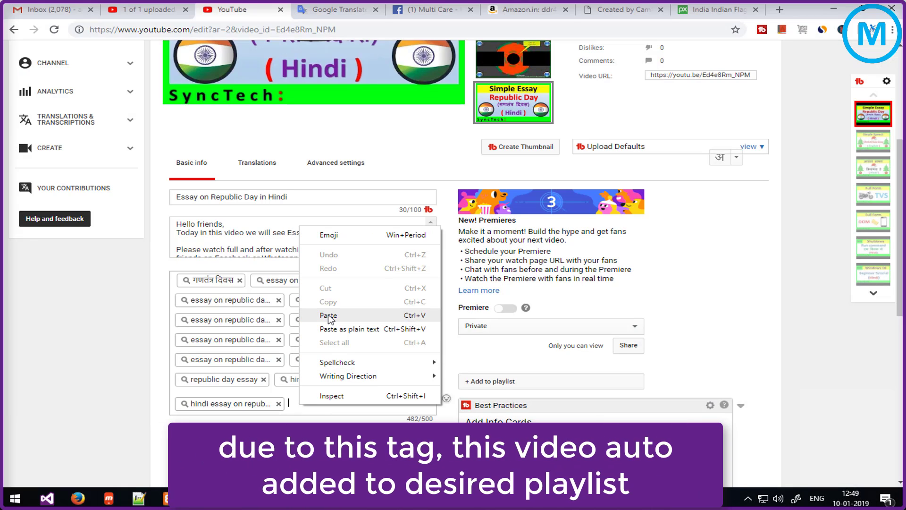
click(330, 313)
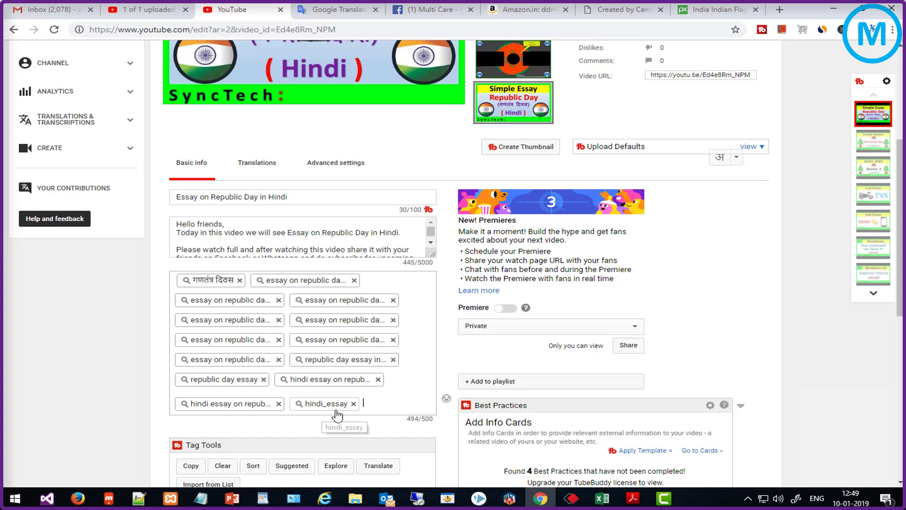
Step: Set the privacy of the "Essay on Republic Day in Hindi" video to Public
scroll(406, 300, up, 3)
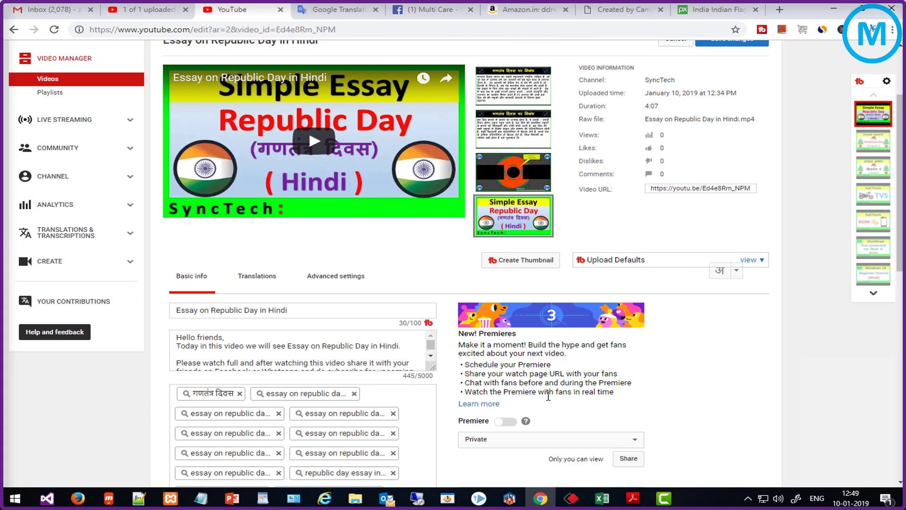
scroll(265, 383, down, 3)
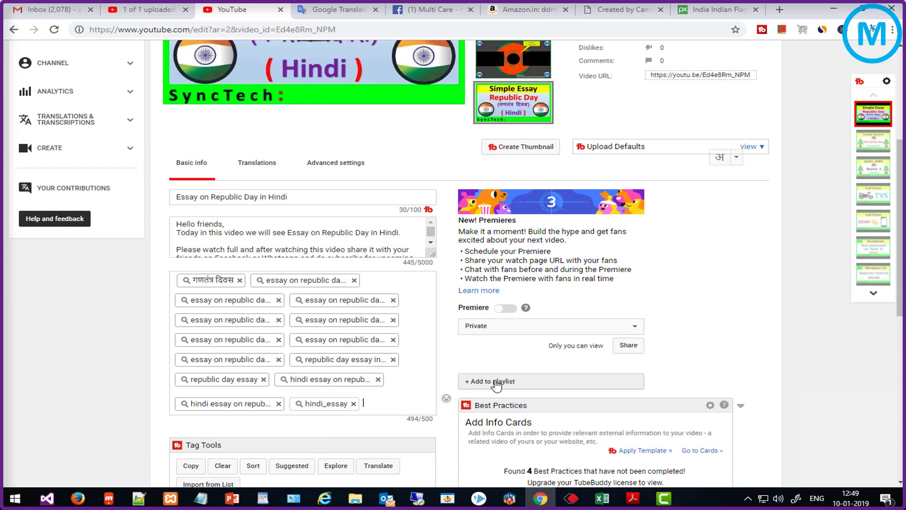
mouse_move(447, 313)
mouse_down()
mouse_move(614, 355)
mouse_move(680, 339)
mouse_up()
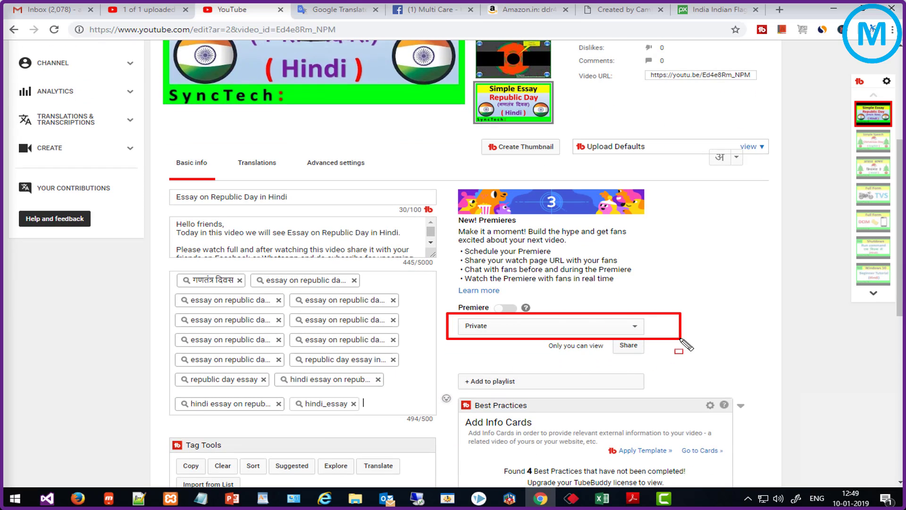
key(Escape)
click(634, 328)
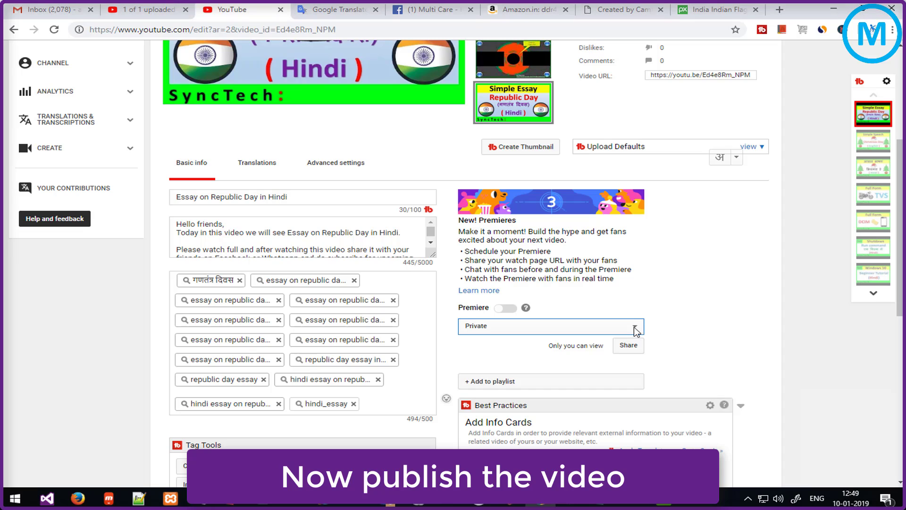
click(636, 329)
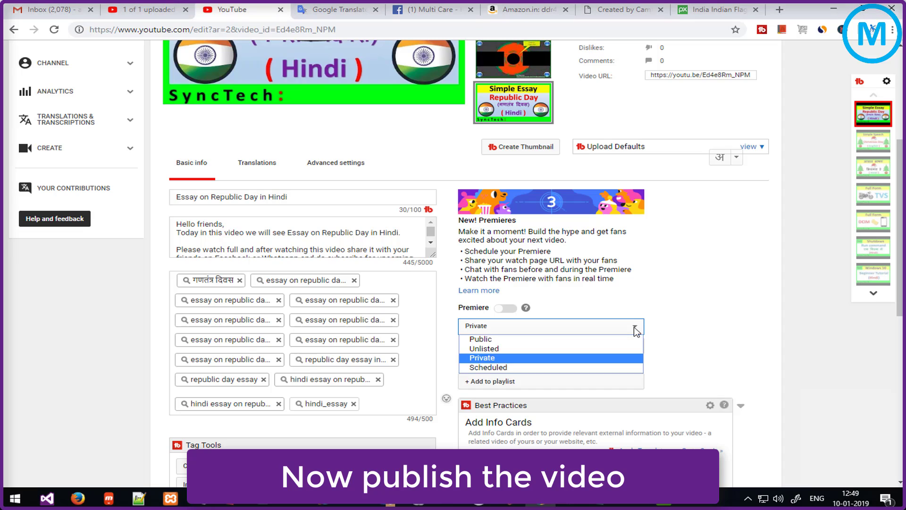
click(481, 339)
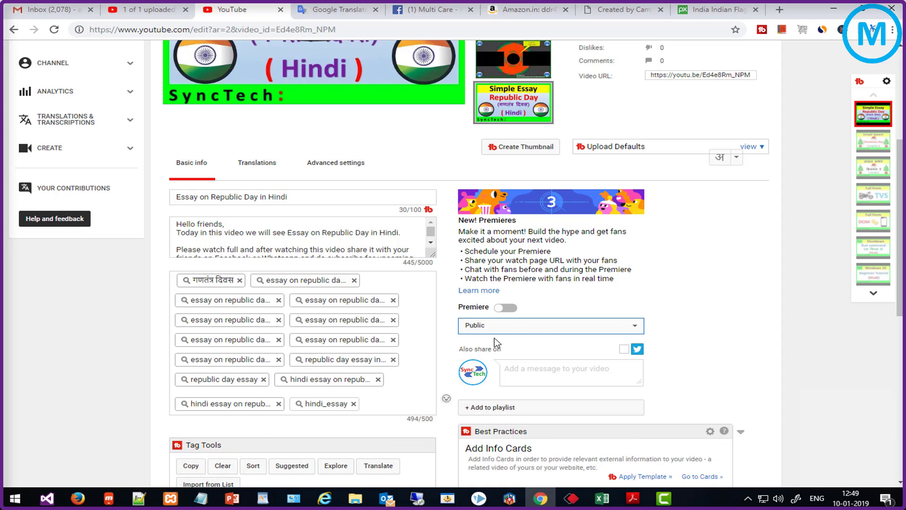
Step: Publish the video from the end of its Info & Settings page and check the save status
scroll(620, 351, down, 5)
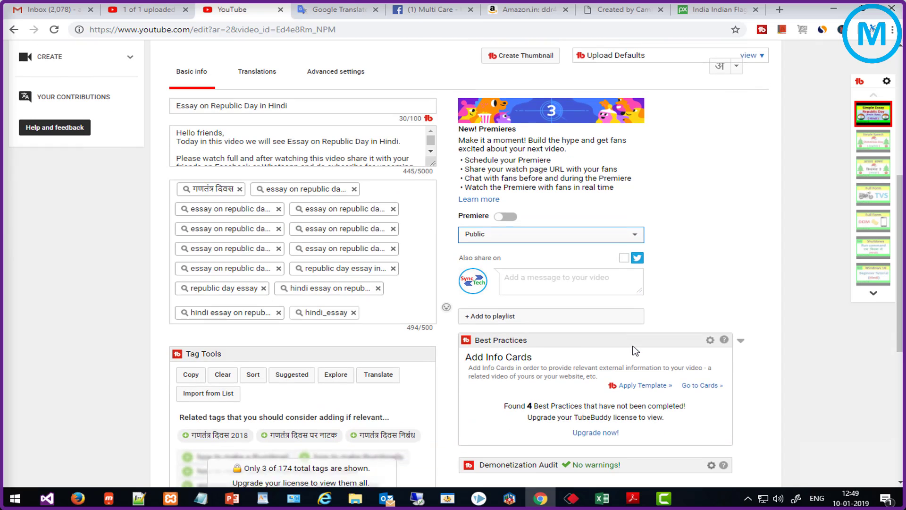
scroll(469, 291, down, 3)
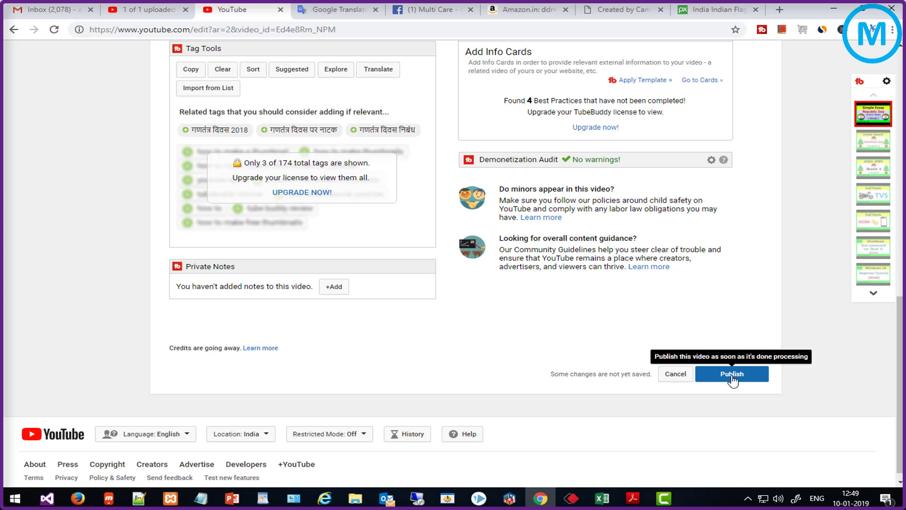
mouse_move(681, 355)
mouse_down()
mouse_move(706, 387)
mouse_move(785, 392)
mouse_up()
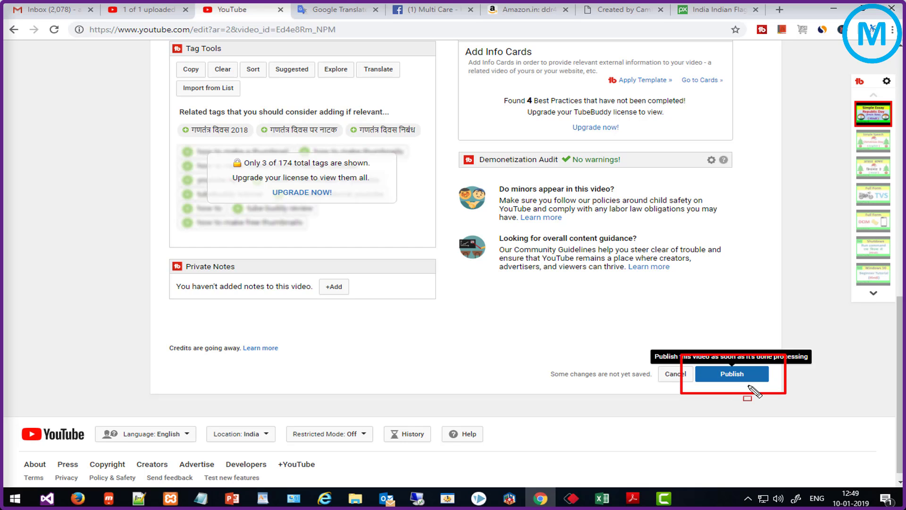
key(Escape)
click(733, 377)
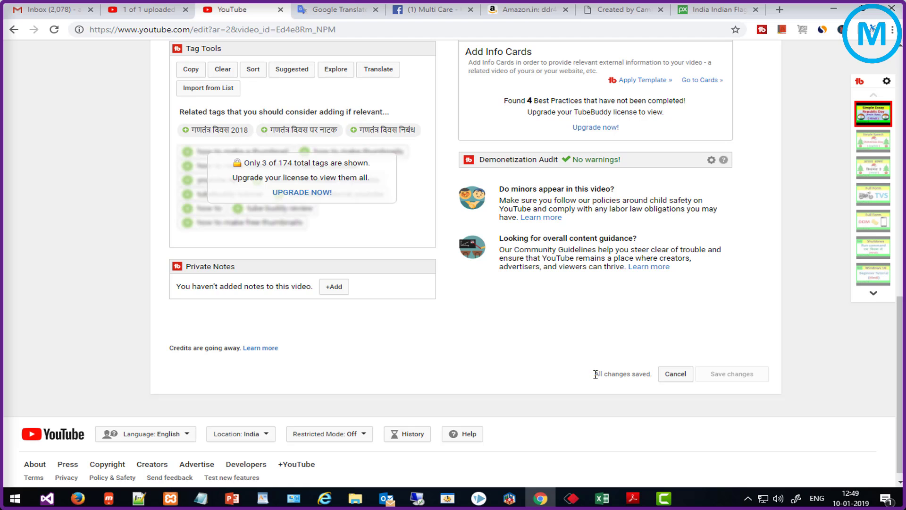
drag(595, 374, 652, 374)
click(572, 368)
Step: Return to the Video Manager list and check the entry and public status of "Essay on Republic Day in Hindi"
scroll(641, 392, up, 15)
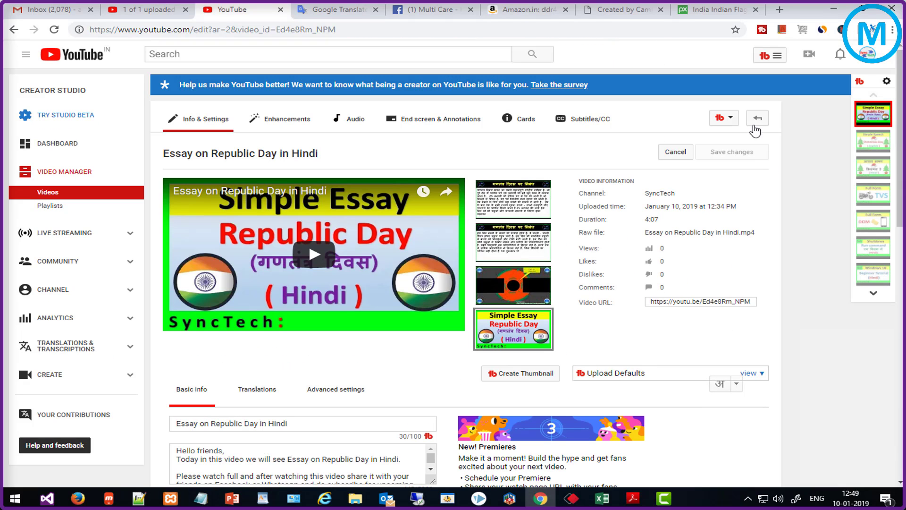
click(754, 126)
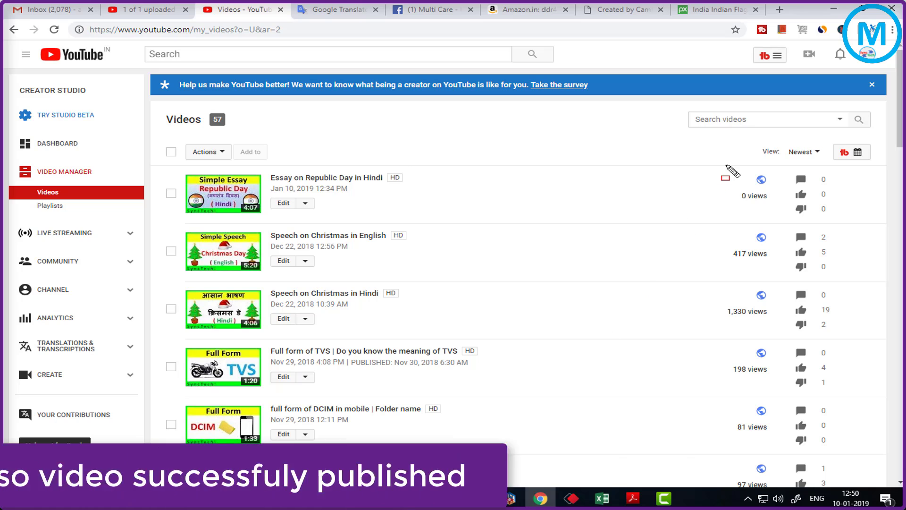
drag(729, 165, 777, 210)
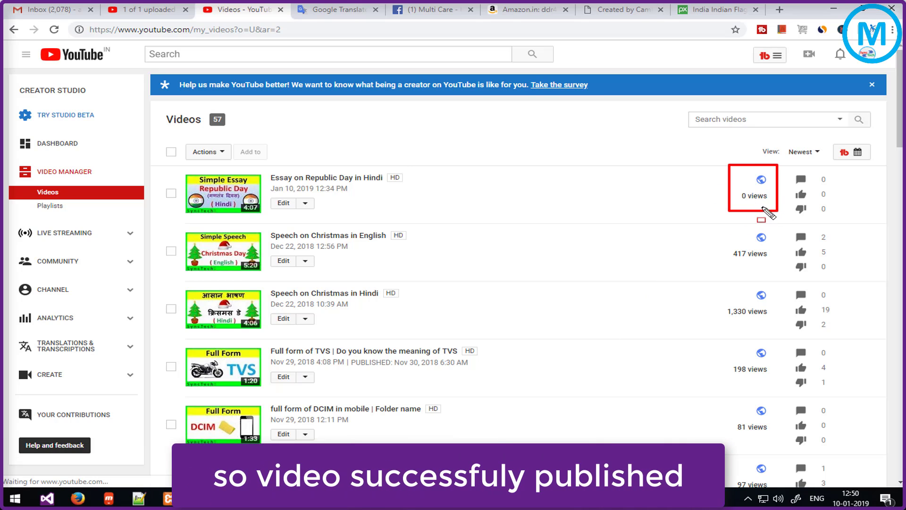
mouse_move(181, 168)
mouse_down()
mouse_move(240, 215)
mouse_move(428, 220)
mouse_up()
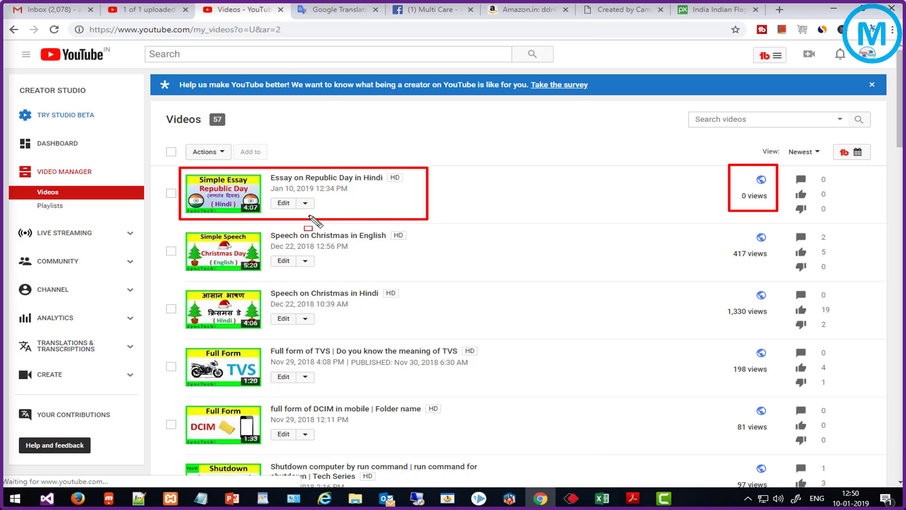
key(Escape)
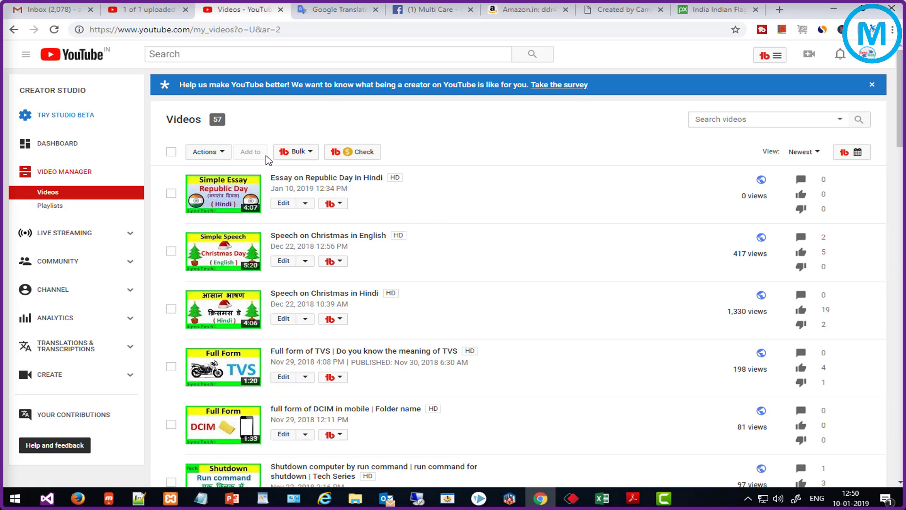